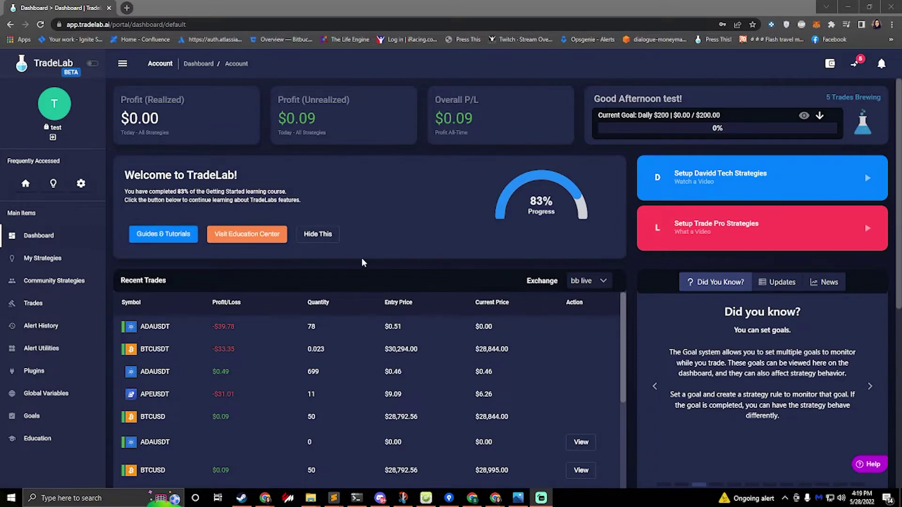
# Find Generic DCA Example in Community Strategies and copy it into My Strategies
pyautogui.click(90, 280)
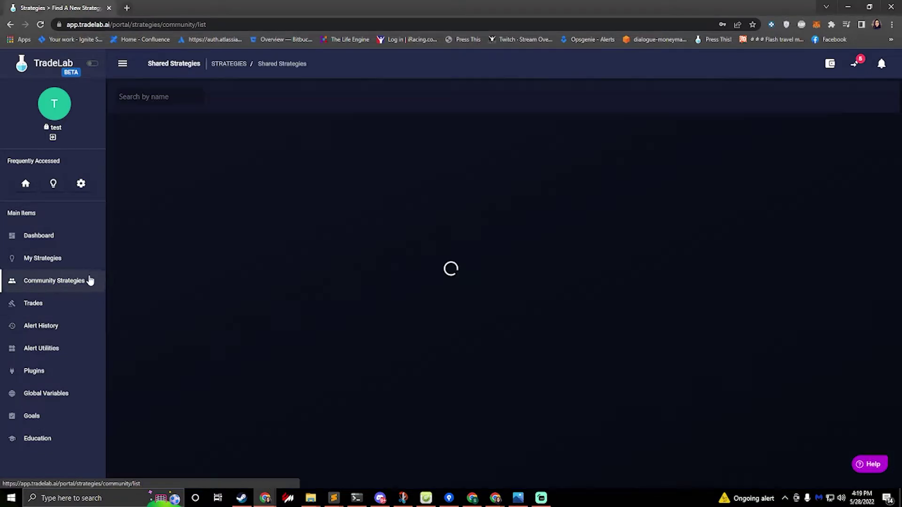
pyautogui.scroll(-15, 297, 277)
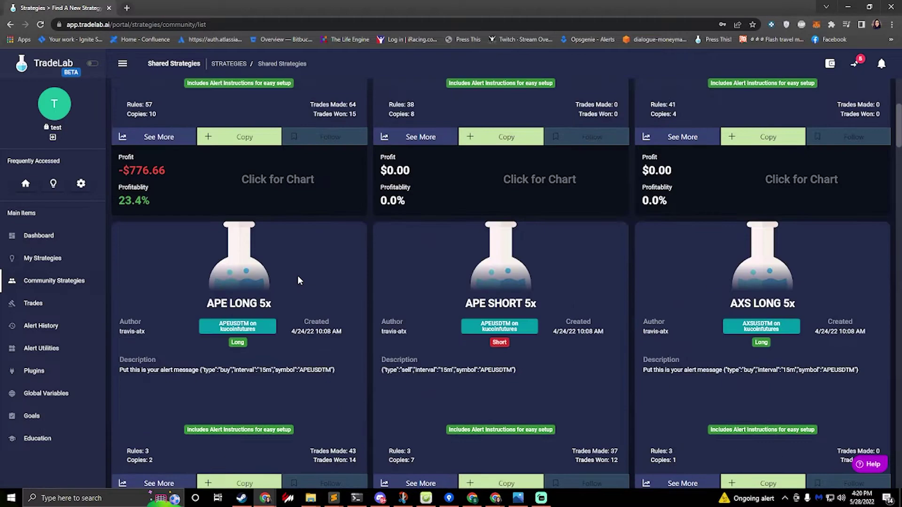
pyautogui.scroll(-8, 297, 277)
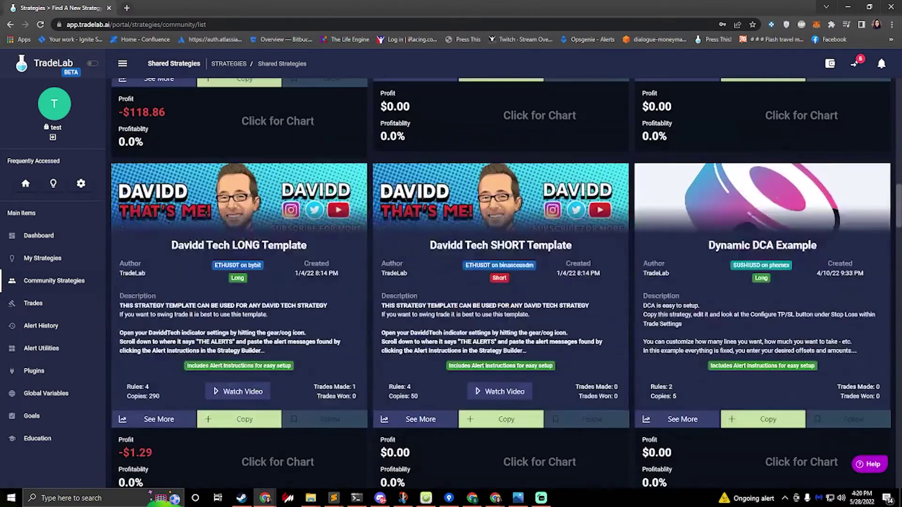
pyautogui.scroll(6, 298, 277)
pyautogui.scroll(-10, 299, 281)
pyautogui.scroll(-7, 369, 270)
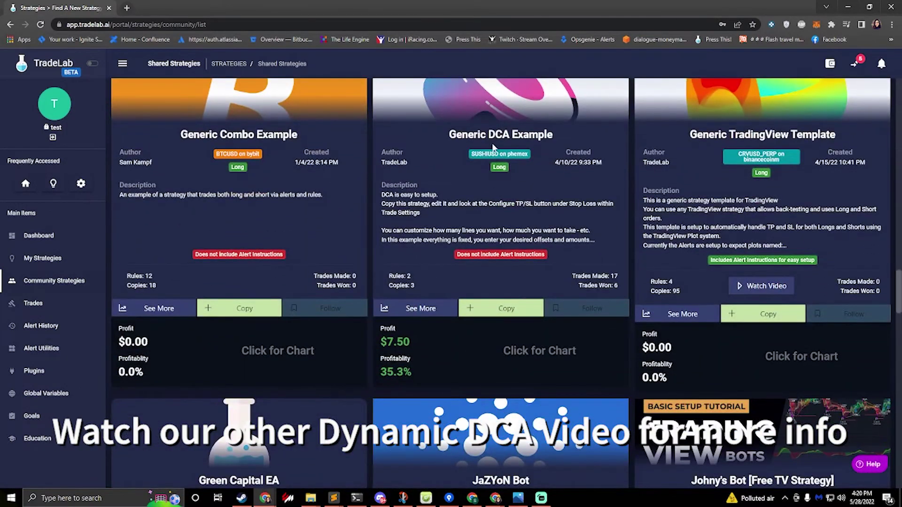
pyautogui.click(491, 313)
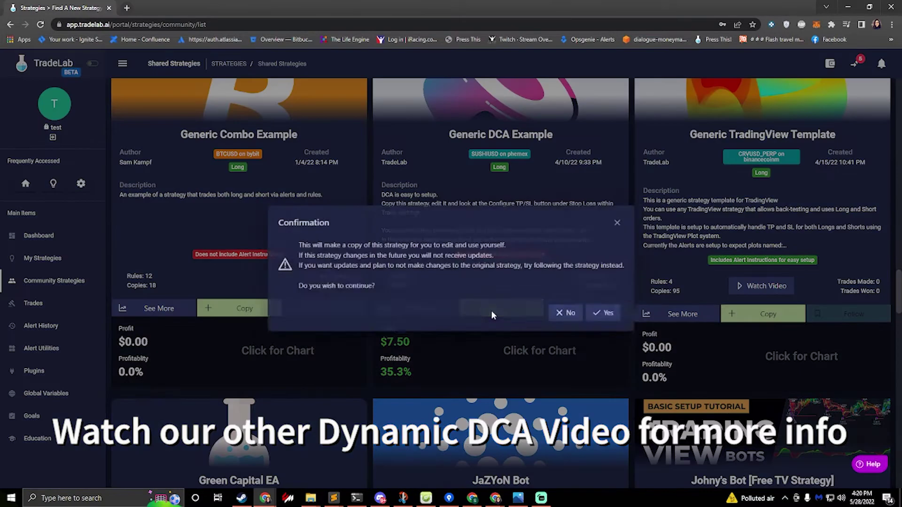
pyautogui.click(609, 315)
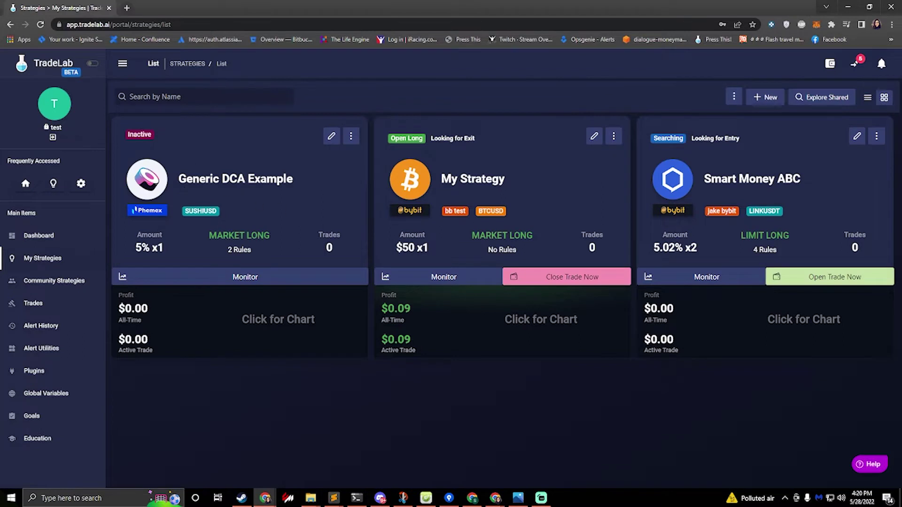
# Open the copied Generic DCA Example in the strategy editor and review its trade settings and rules
pyautogui.click(332, 136)
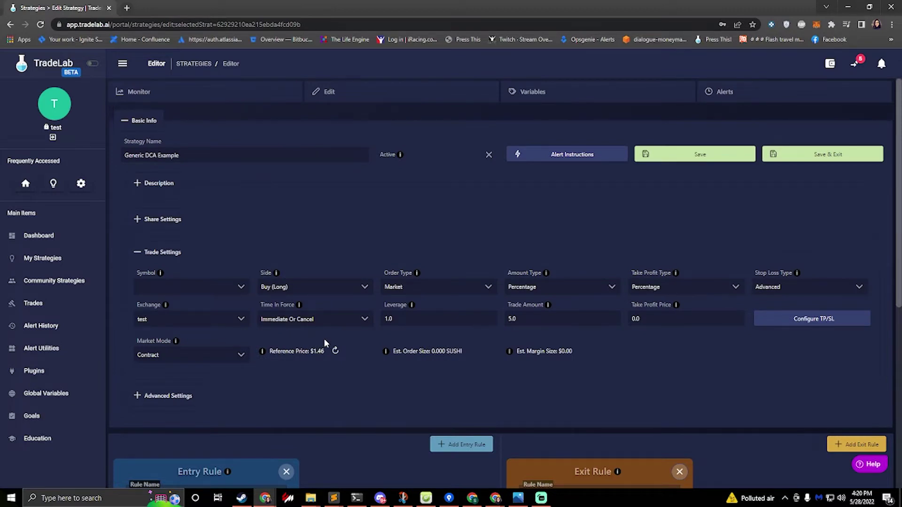
pyautogui.scroll(-7, 324, 340)
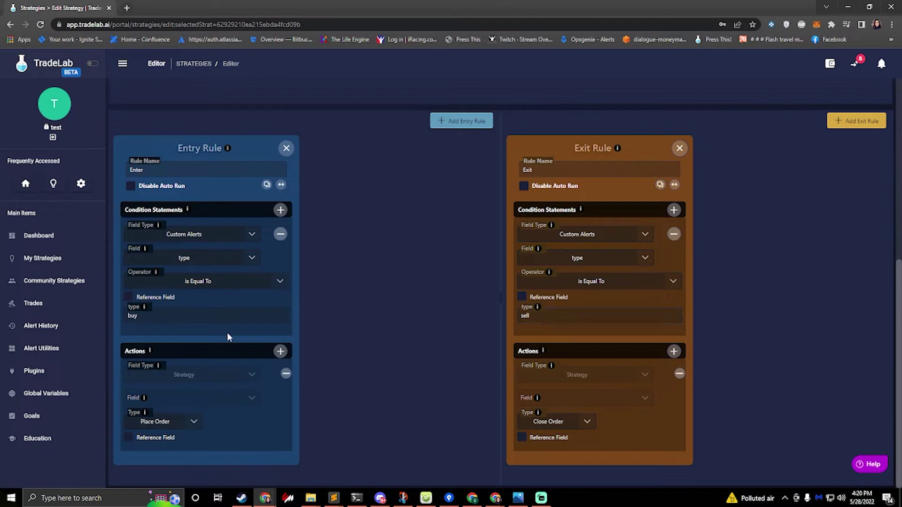
pyautogui.scroll(5, 236, 327)
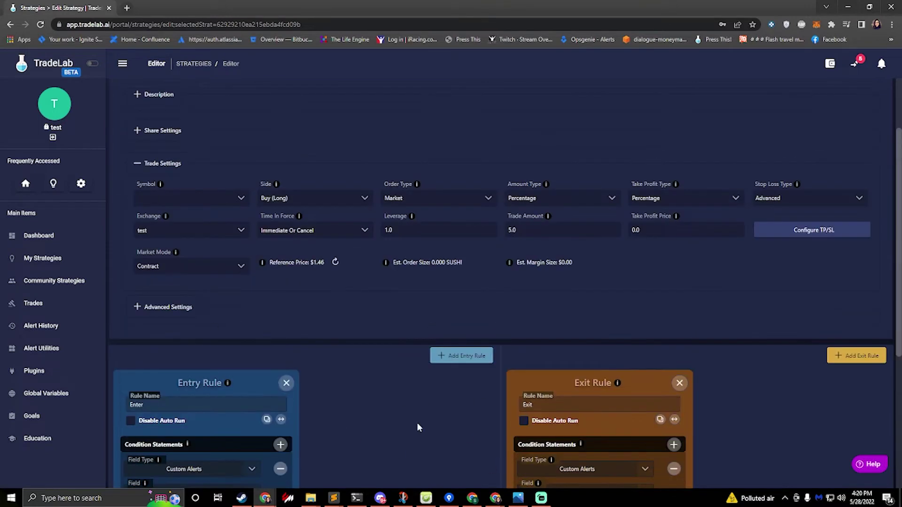
pyautogui.scroll(2, 361, 358)
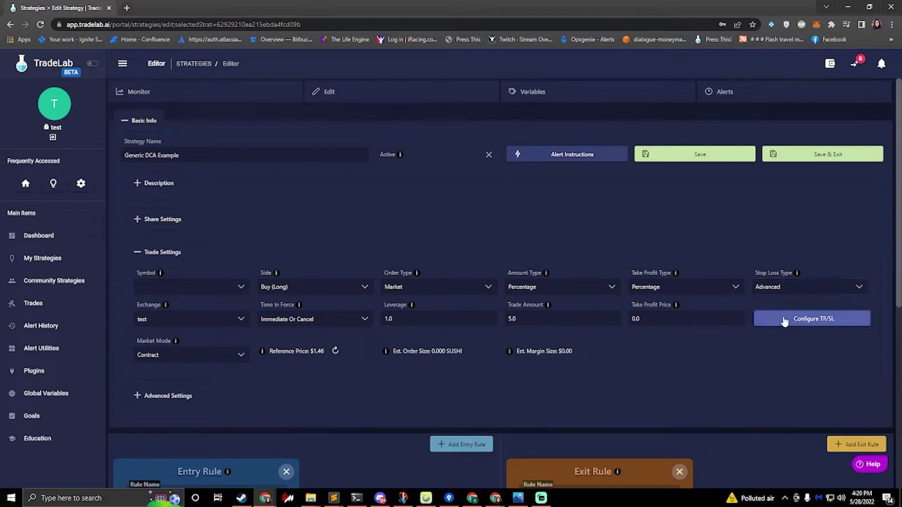
pyautogui.click(809, 326)
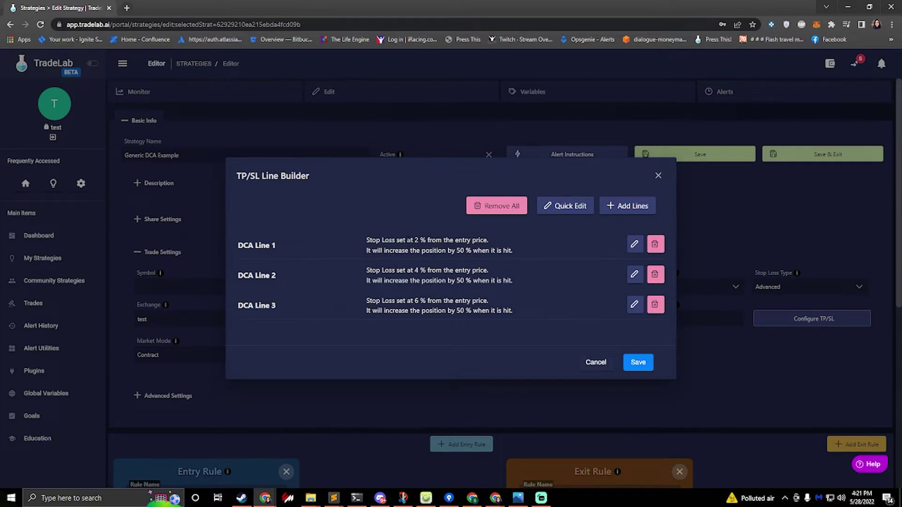
pyautogui.moveTo(407, 240); pyautogui.dragTo(426, 240)
pyautogui.moveTo(410, 270); pyautogui.dragTo(432, 270)
pyautogui.moveTo(410, 301); pyautogui.dragTo(442, 301)
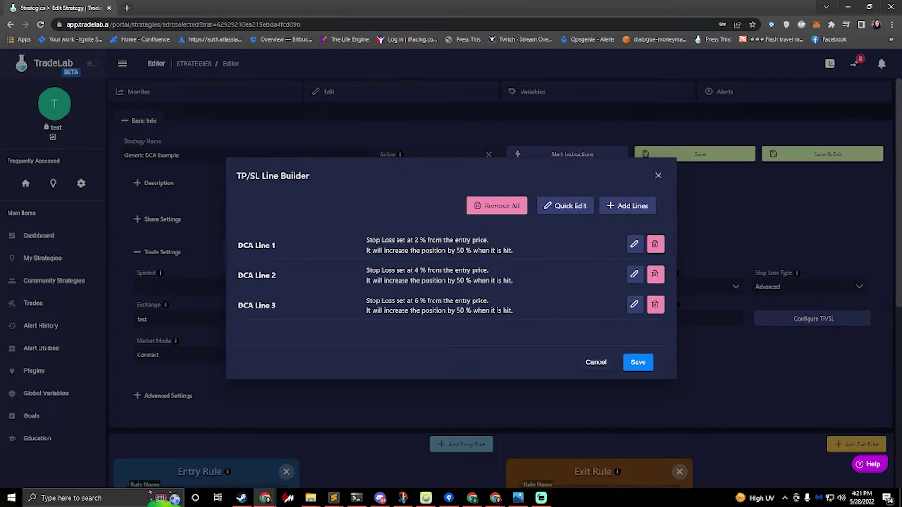
pyautogui.moveTo(448, 250); pyautogui.dragTo(483, 250)
# Start editing DCA Line 1 as a stop loss, trying a USD Relative price of 5
pyautogui.click(634, 244)
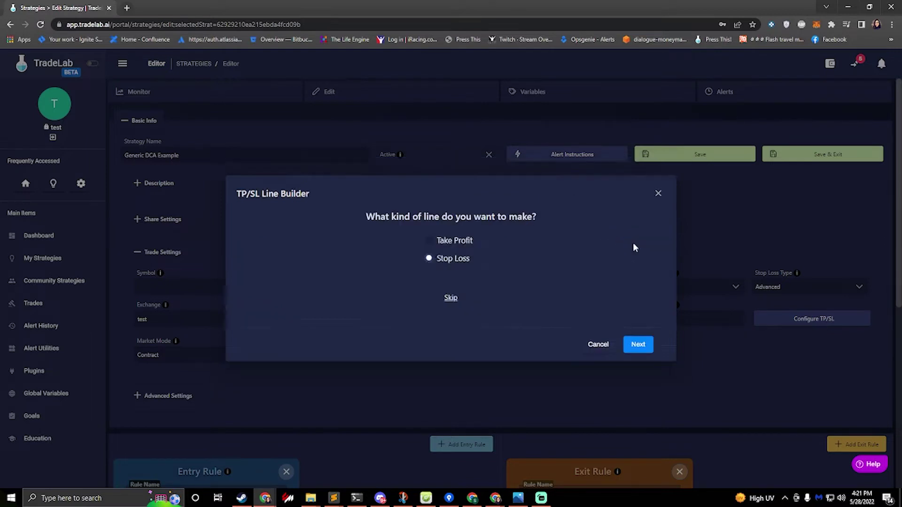
pyautogui.click(641, 346)
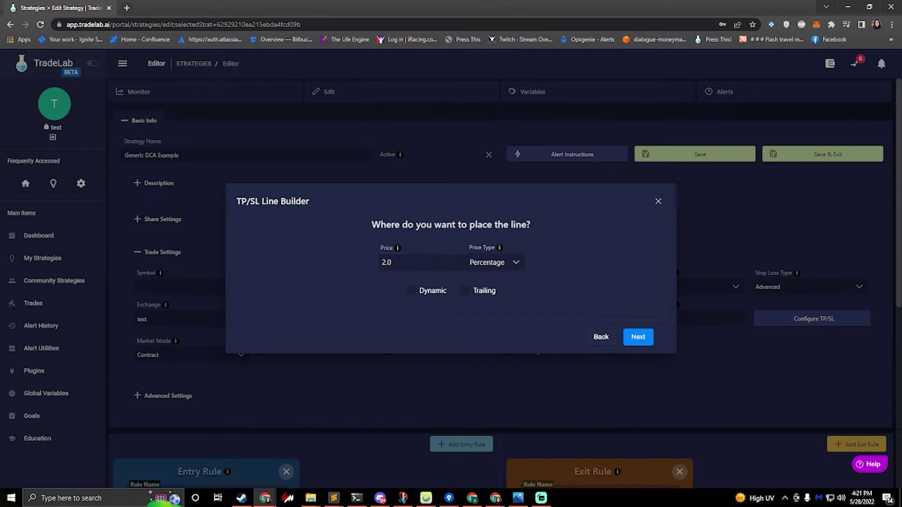
pyautogui.click(506, 264)
pyautogui.click(493, 303)
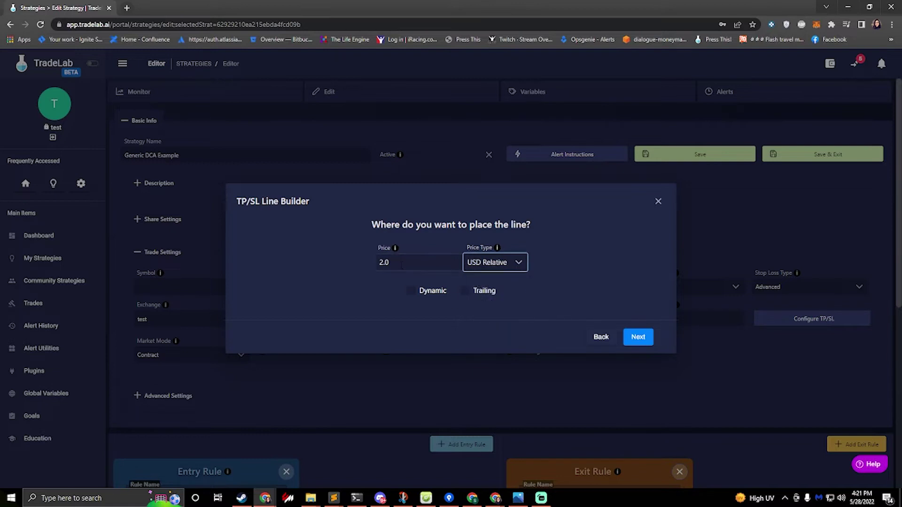
pyautogui.doubleClick(383, 262)
pyautogui.write('5')
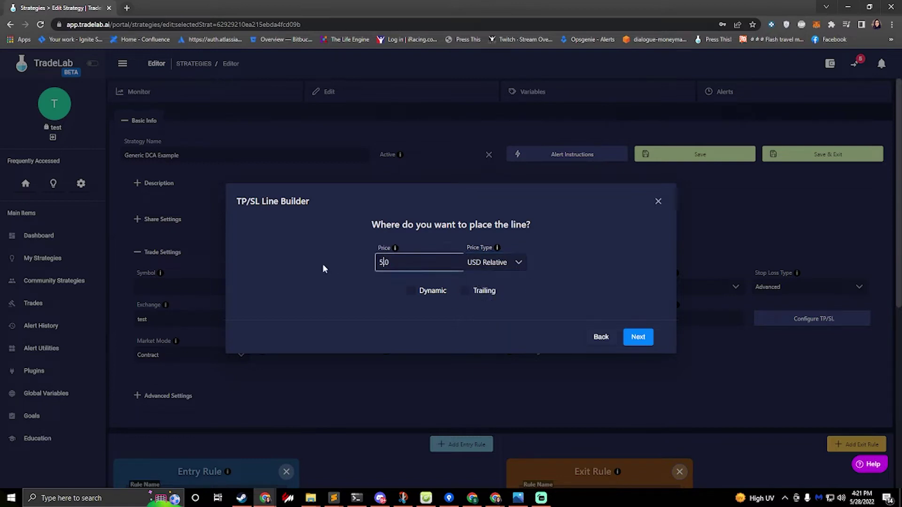
# Switch DCA Line 1's price back to Percentage at 2 and choose Add to Position
pyautogui.click(491, 272)
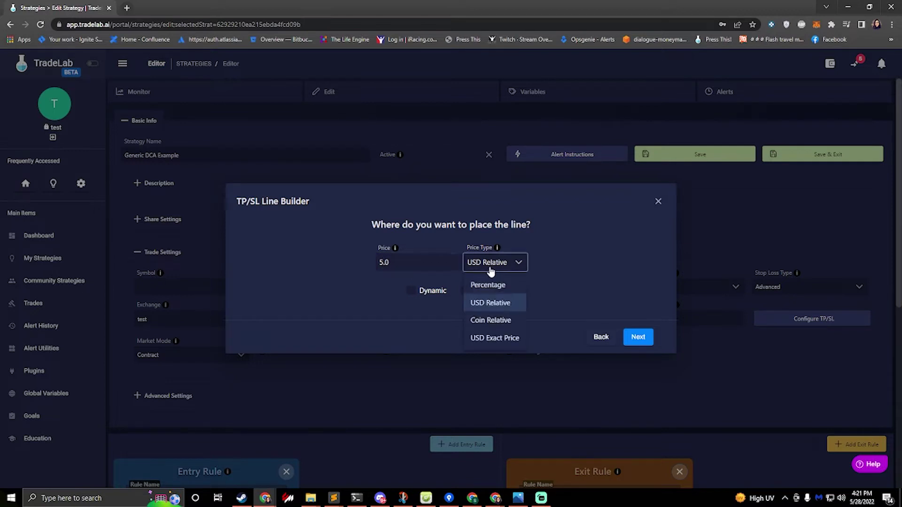
pyautogui.click(496, 289)
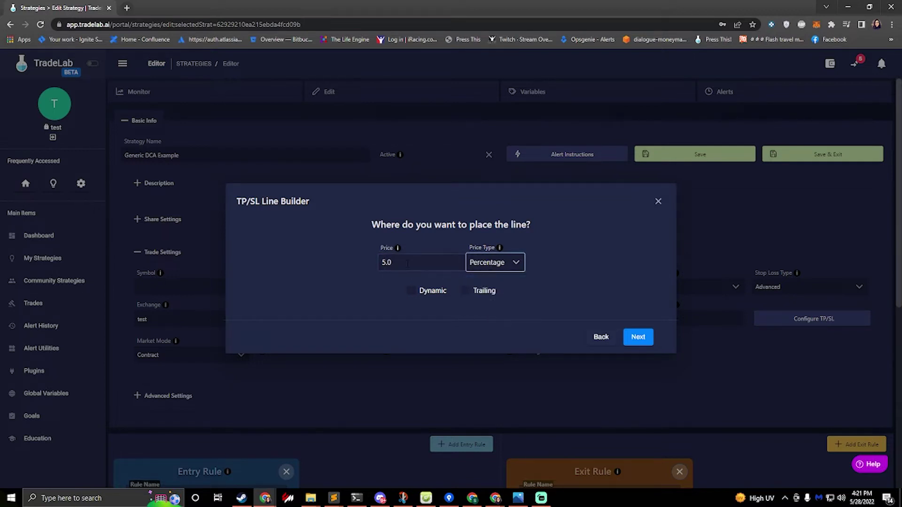
pyautogui.moveTo(387, 263); pyautogui.dragTo(306, 260)
pyautogui.write('2')
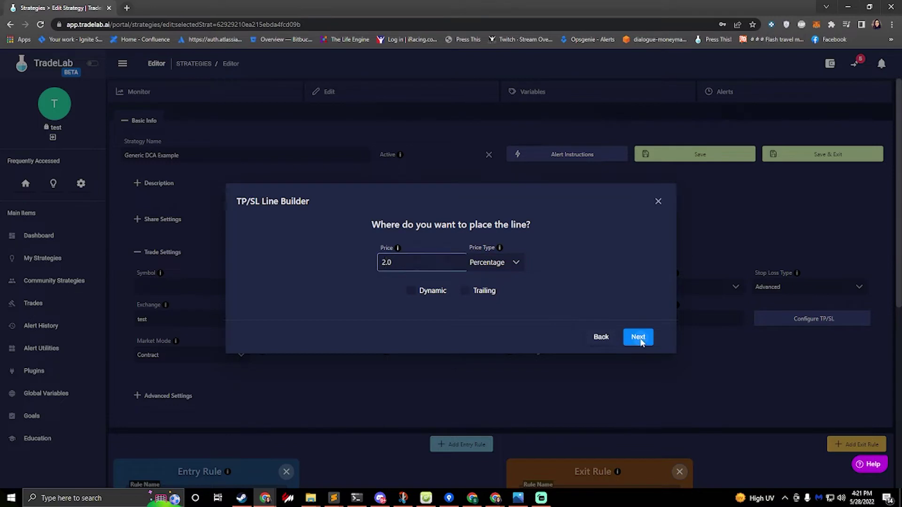
pyautogui.click(637, 336)
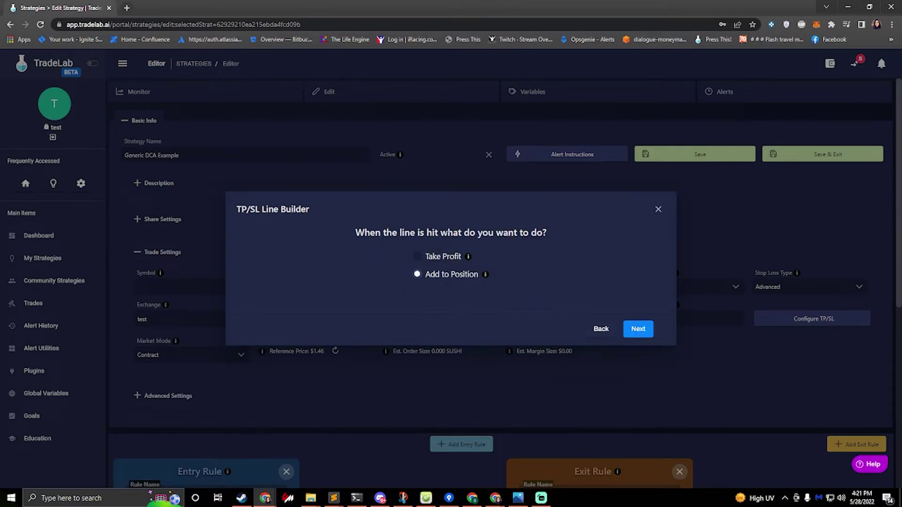
pyautogui.click(417, 274)
# Make DCA Line 1 add 100, measured as % of Orig Amount
pyautogui.click(638, 329)
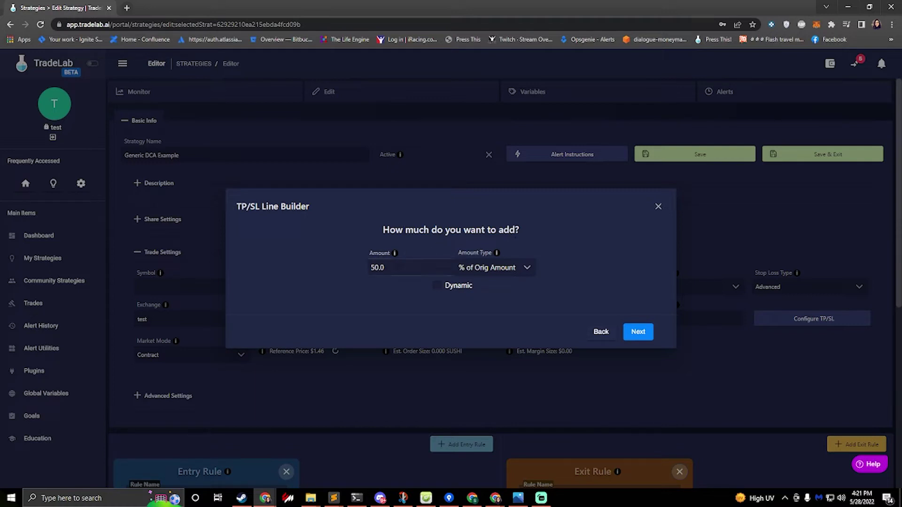
pyautogui.click(486, 272)
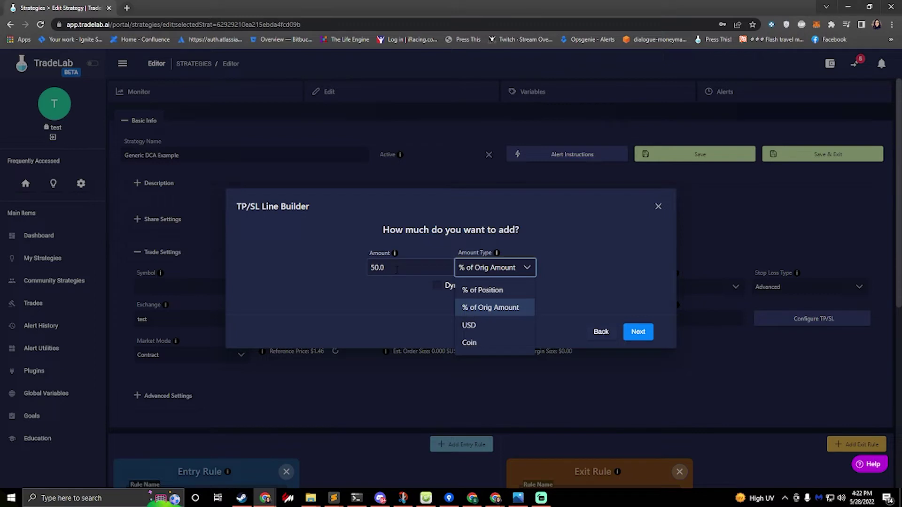
pyautogui.click(484, 290)
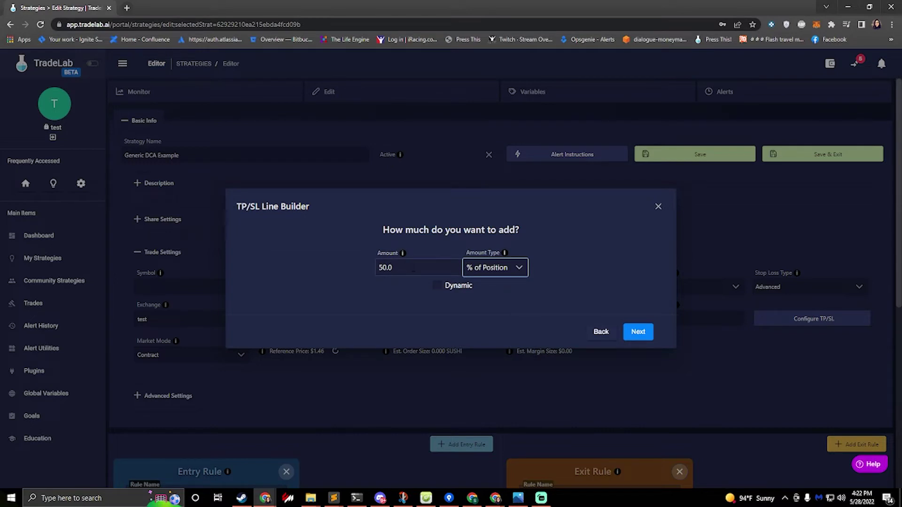
pyautogui.doubleClick(413, 270)
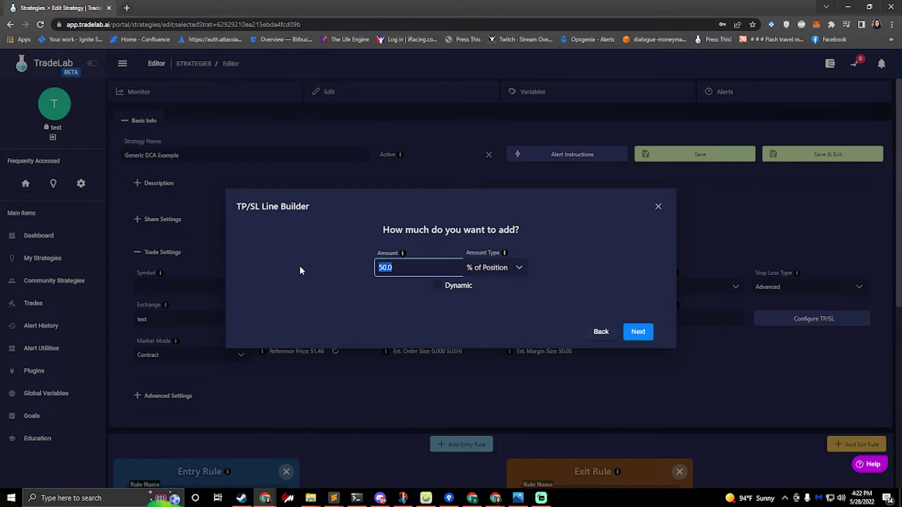
pyautogui.write('100')
pyautogui.click(493, 276)
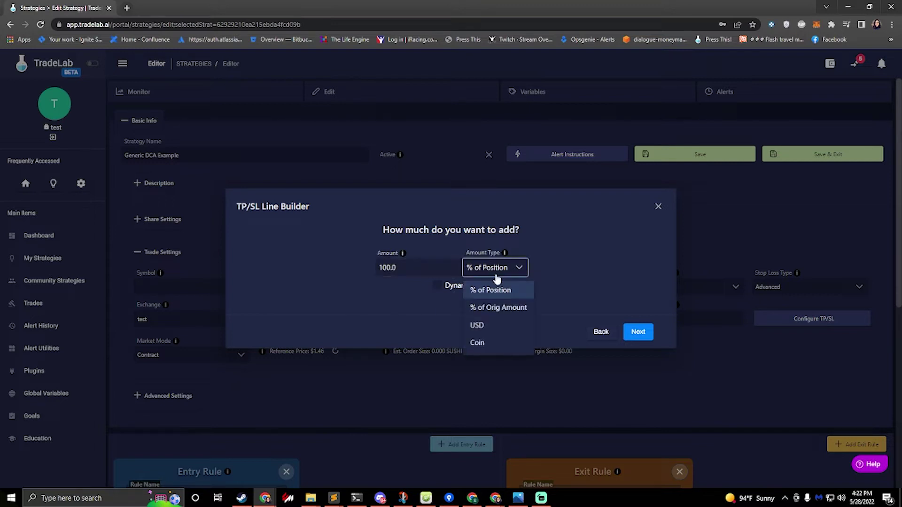
pyautogui.click(499, 308)
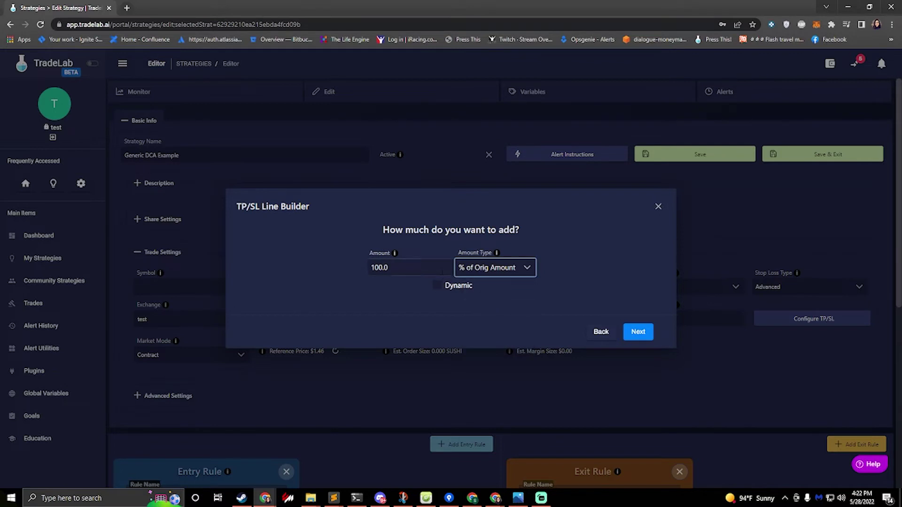
pyautogui.click(388, 268)
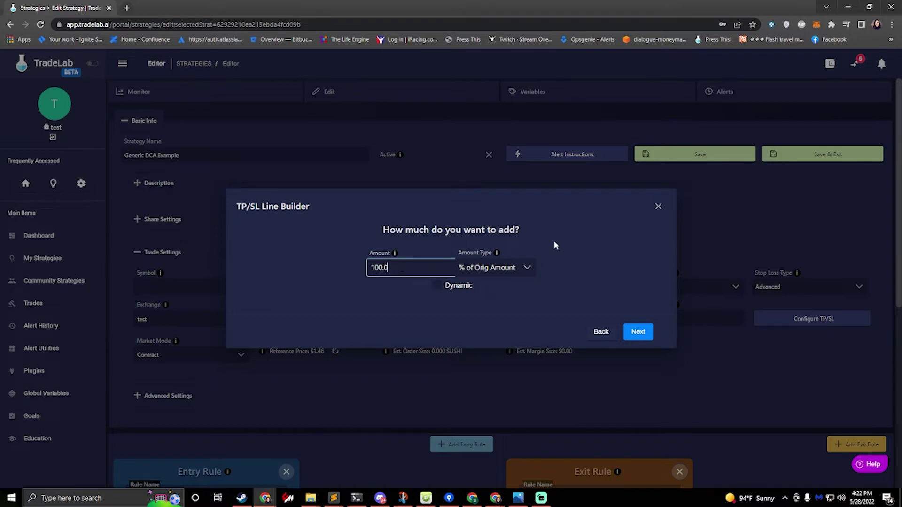
# Keep it a limit order, rename it 'DCA Line 1' and finish the line
pyautogui.click(645, 335)
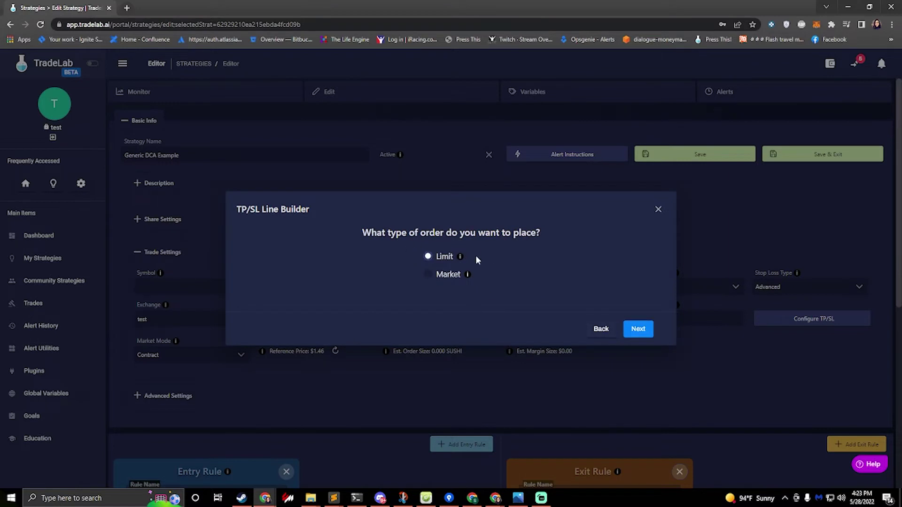
pyautogui.click(632, 330)
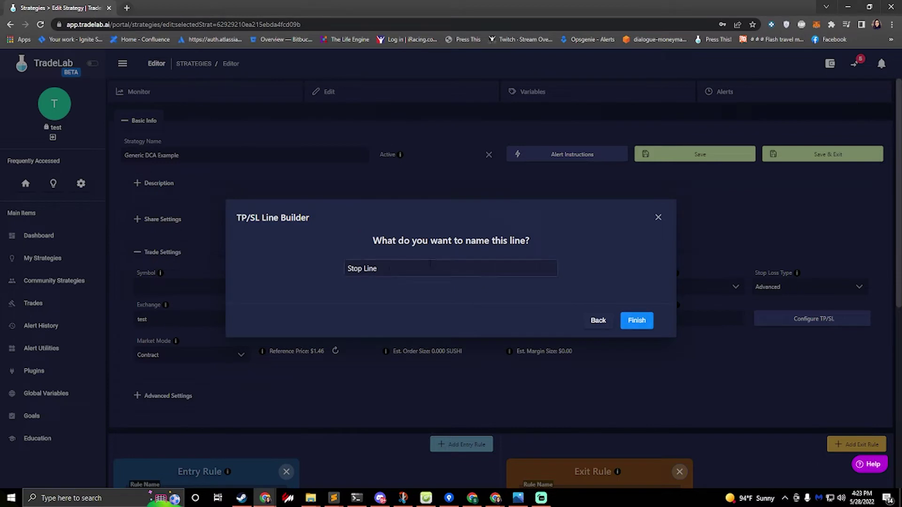
pyautogui.moveTo(401, 265); pyautogui.dragTo(279, 262)
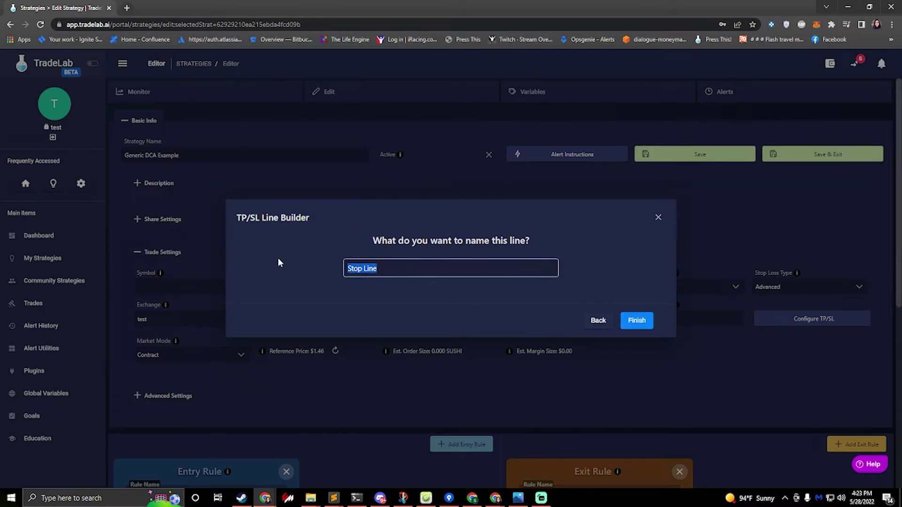
pyautogui.write('DCA Lin 1')
pyautogui.press('BackSpace')
pyautogui.press('BackSpace')
pyautogui.write('e 1')
pyautogui.click(628, 325)
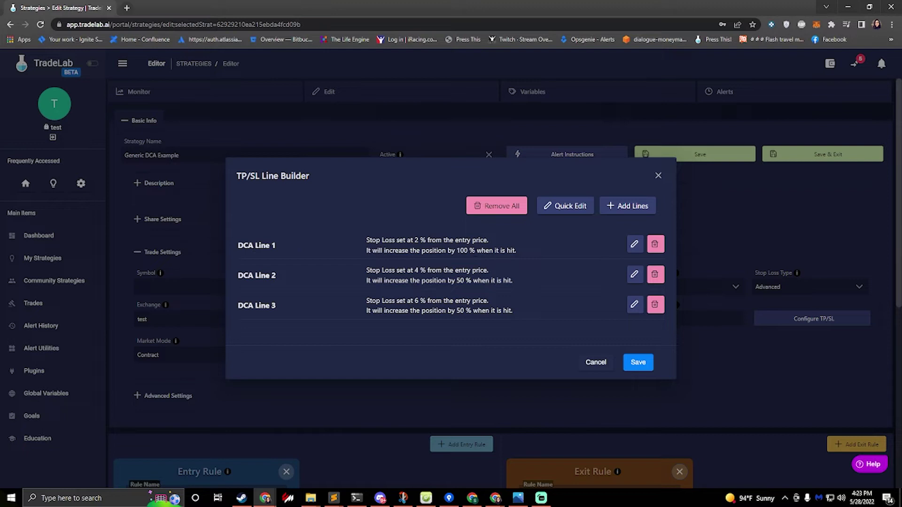
# Start adding a new batch of 5 stop-loss lines
pyautogui.moveTo(455, 250); pyautogui.dragTo(476, 250)
pyautogui.click(622, 214)
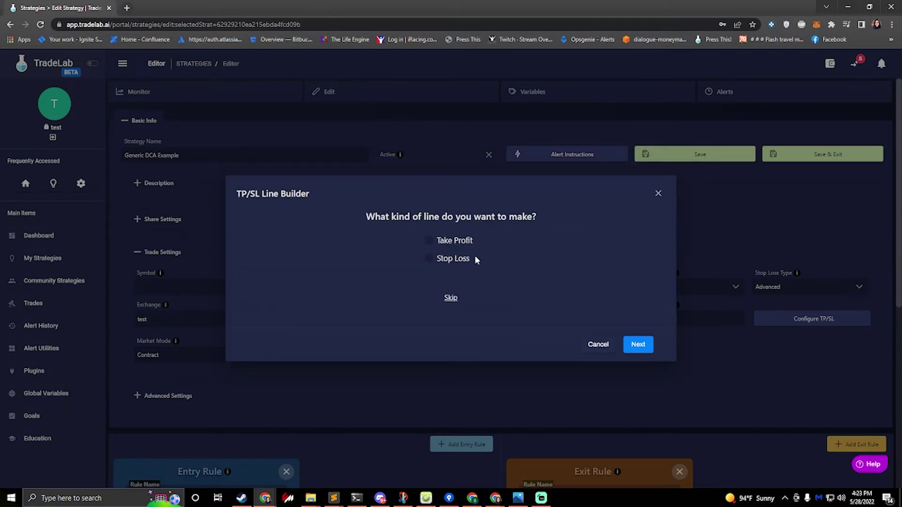
pyautogui.click(428, 260)
pyautogui.click(638, 344)
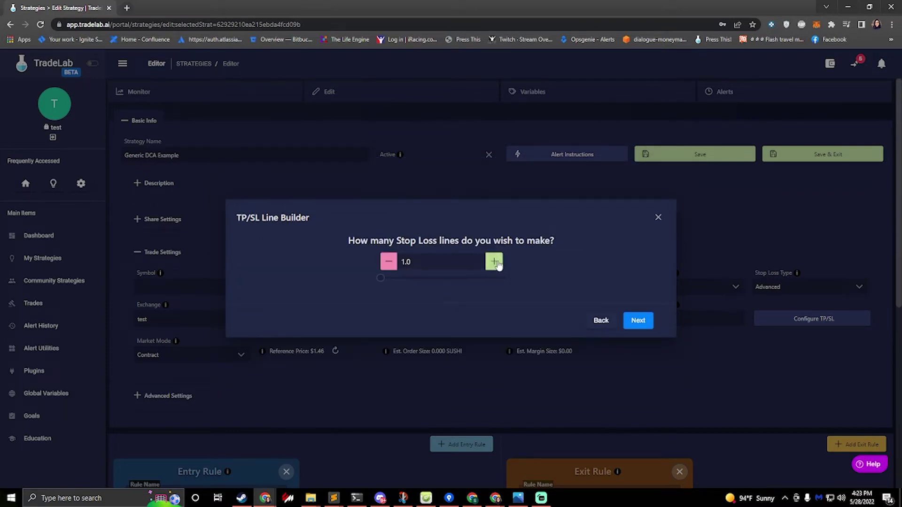
pyautogui.click(494, 261)
pyautogui.press('Up')
pyautogui.press('Up')
pyautogui.press('Up')
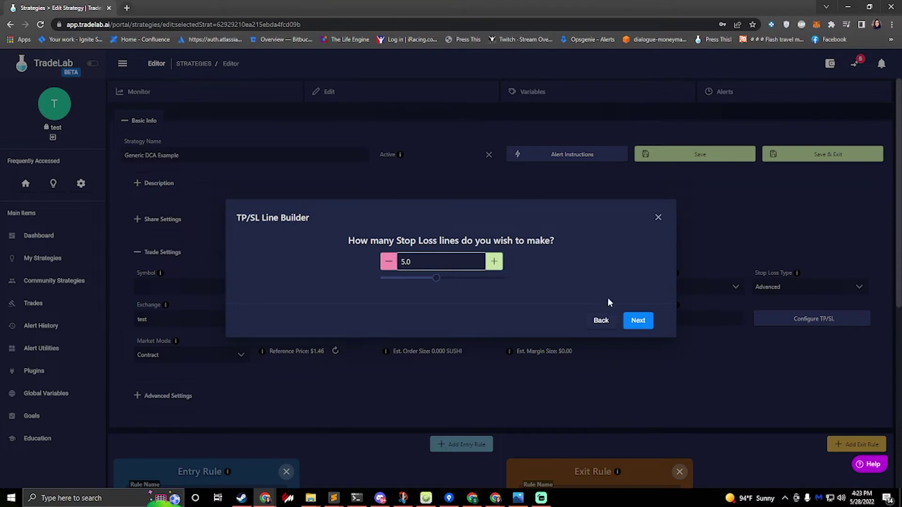
# Place the new lines by offset from entry, equally spaced, with amounts picked per line
pyautogui.click(639, 322)
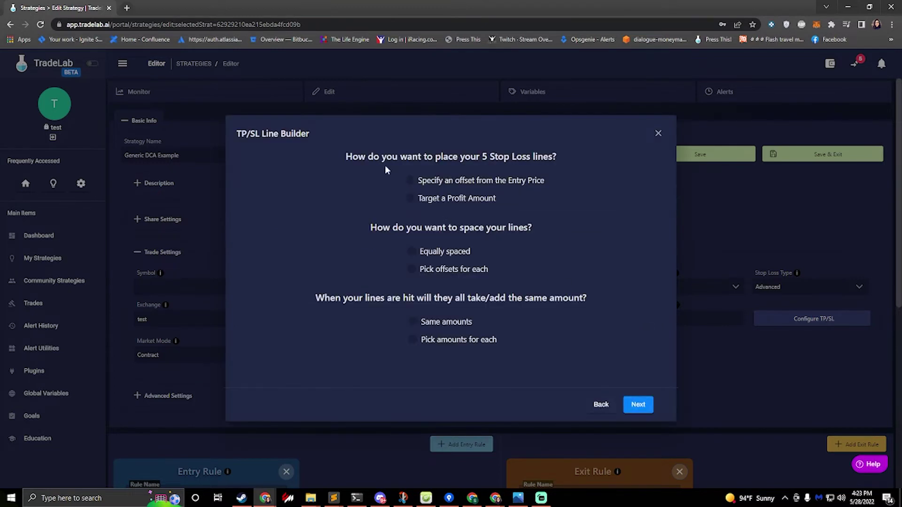
pyautogui.click(410, 181)
pyautogui.click(411, 270)
pyautogui.click(413, 253)
pyautogui.click(417, 339)
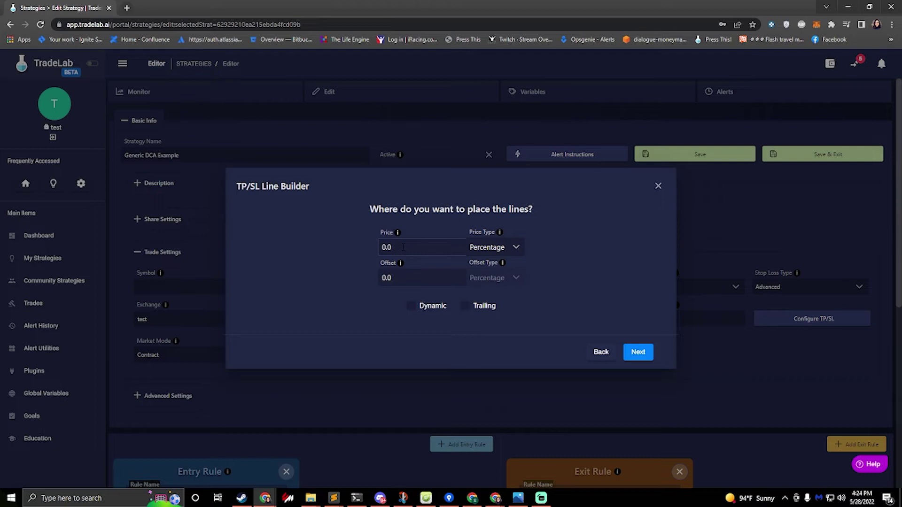
# Set the starting price to 8.0 % with a 0.5 offset between lines
pyautogui.click(403, 246)
pyautogui.write('6')
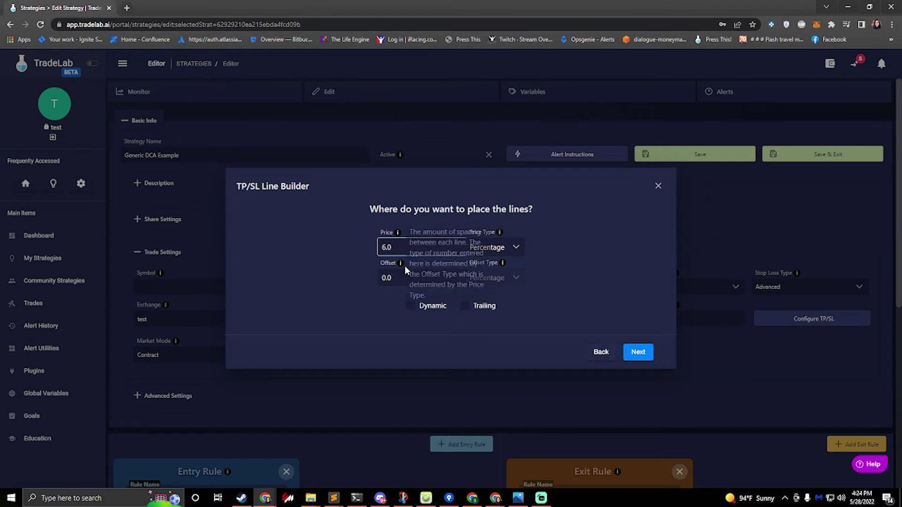
pyautogui.press('Tab')
pyautogui.write('2')
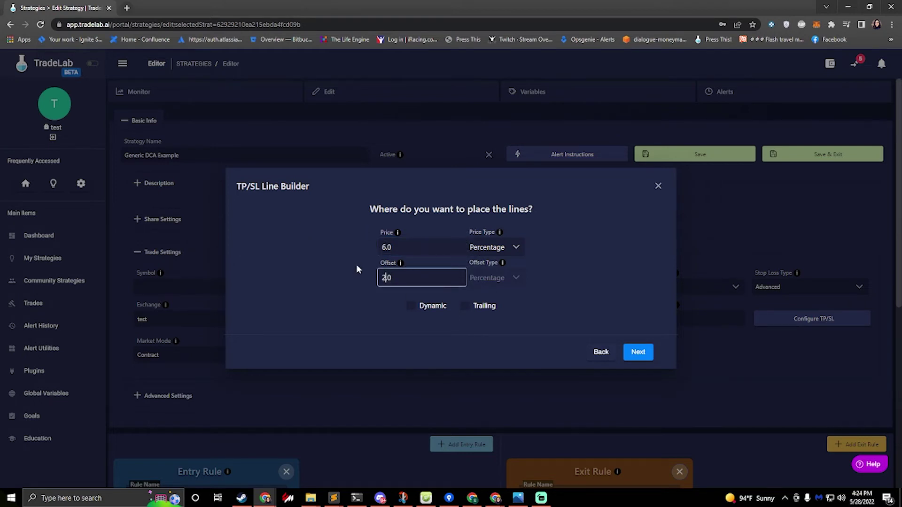
pyautogui.press('Tab')
pyautogui.click(386, 247)
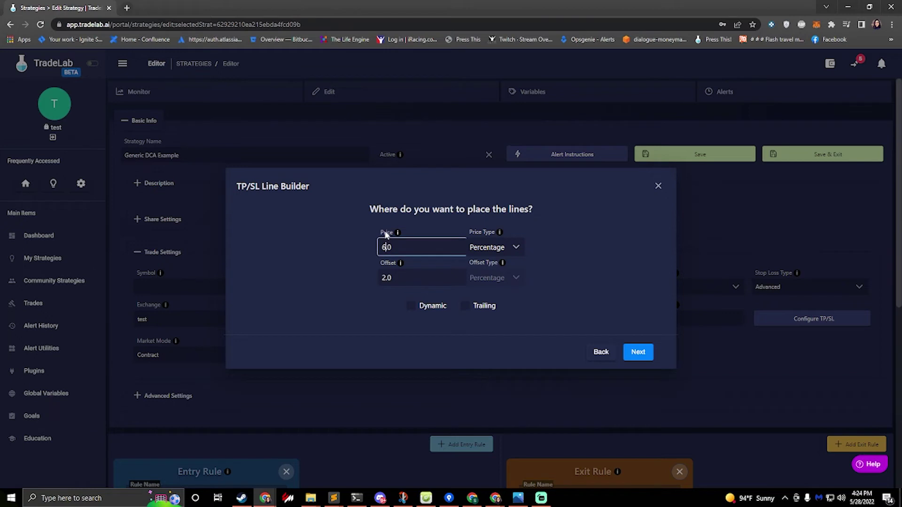
pyautogui.press('BackSpace')
pyautogui.write('8')
pyautogui.click(402, 279)
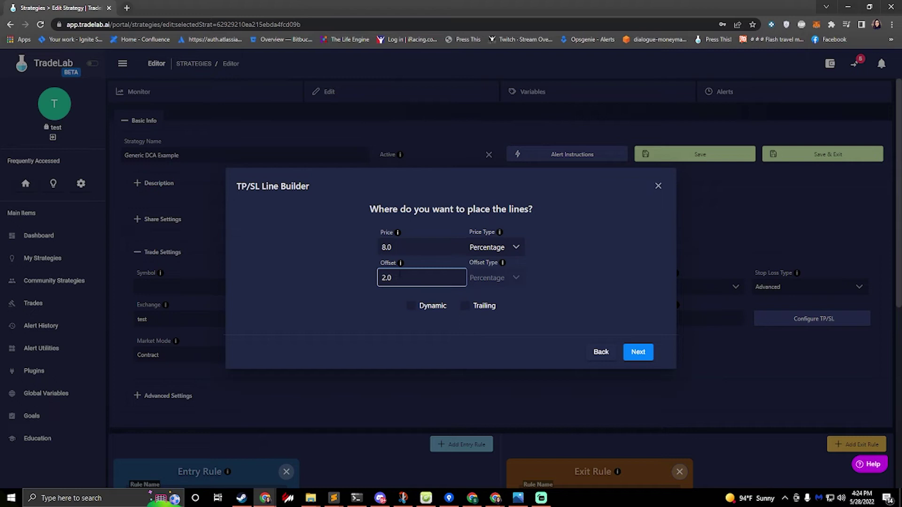
pyautogui.moveTo(396, 277); pyautogui.dragTo(337, 276)
pyautogui.press('BackSpace')
pyautogui.write('0.5')
# Make the lines add to the position, the first two adding 10 and 20 % of Orig Amount
pyautogui.click(639, 353)
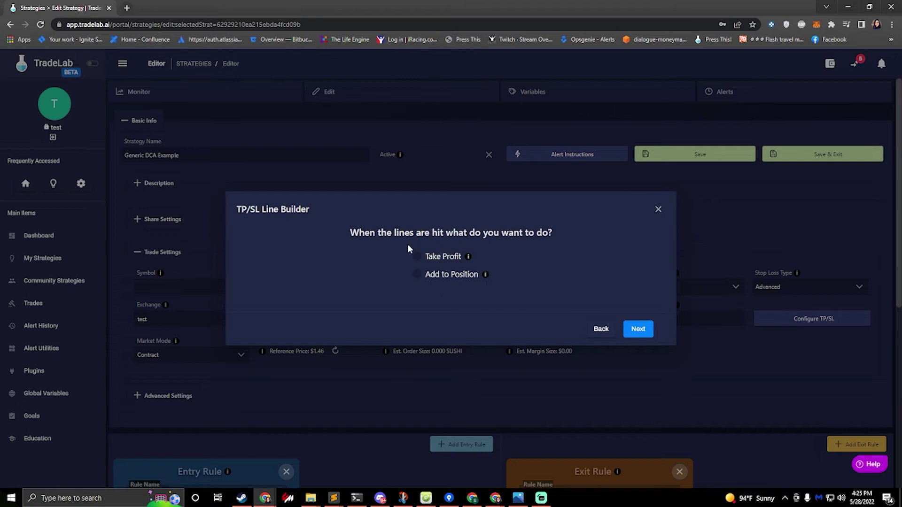
pyautogui.click(417, 275)
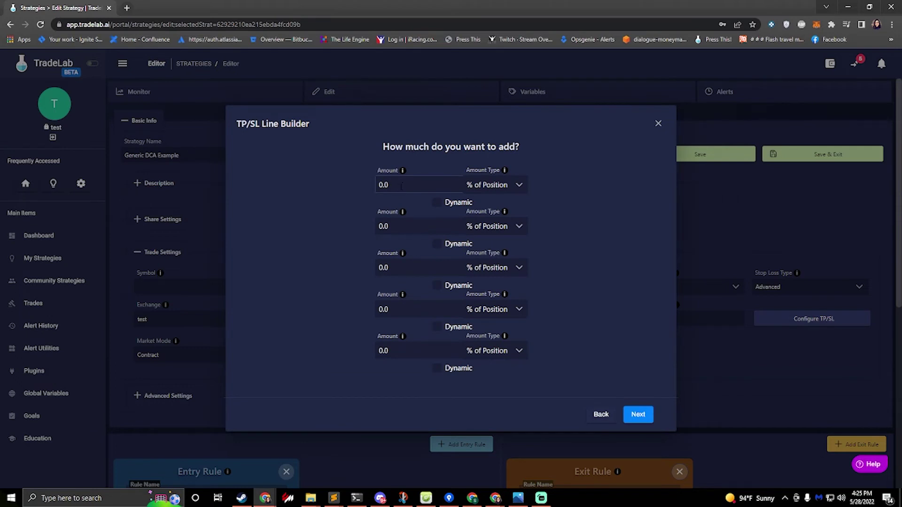
pyautogui.click(402, 187)
pyautogui.write('10')
pyautogui.click(493, 184)
pyautogui.click(496, 226)
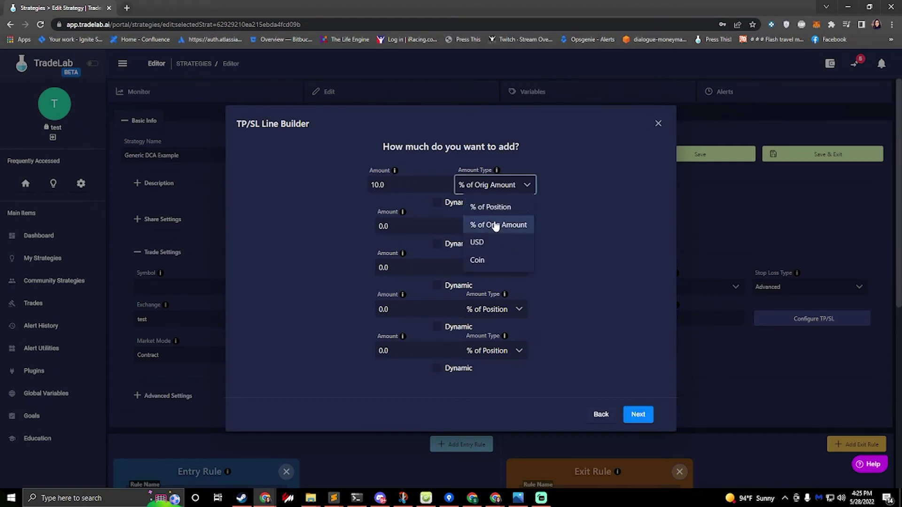
pyautogui.click(399, 225)
pyautogui.write('5')
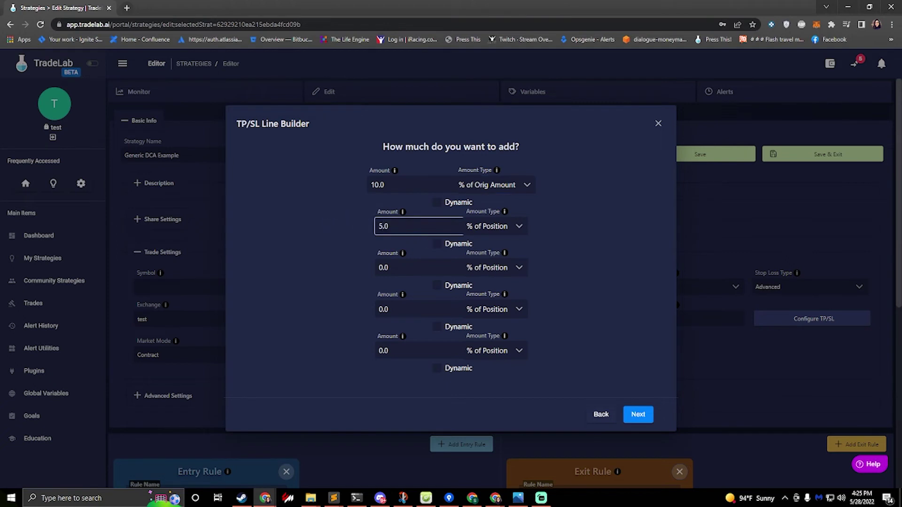
pyautogui.press('BackSpace')
pyautogui.write('20')
pyautogui.click(494, 226)
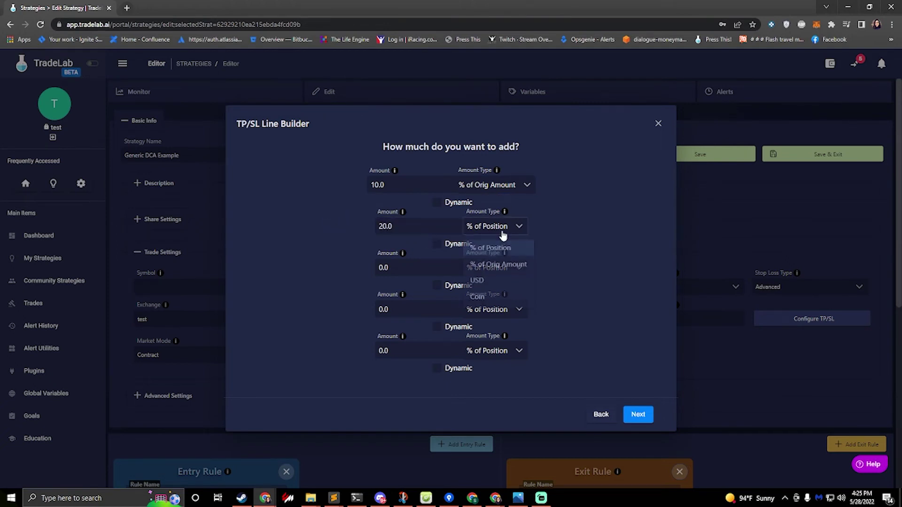
pyautogui.click(497, 266)
# Set the remaining three amounts to 20, 50 and 50 % of Orig Amount
pyautogui.click(383, 268)
pyautogui.write('20.')
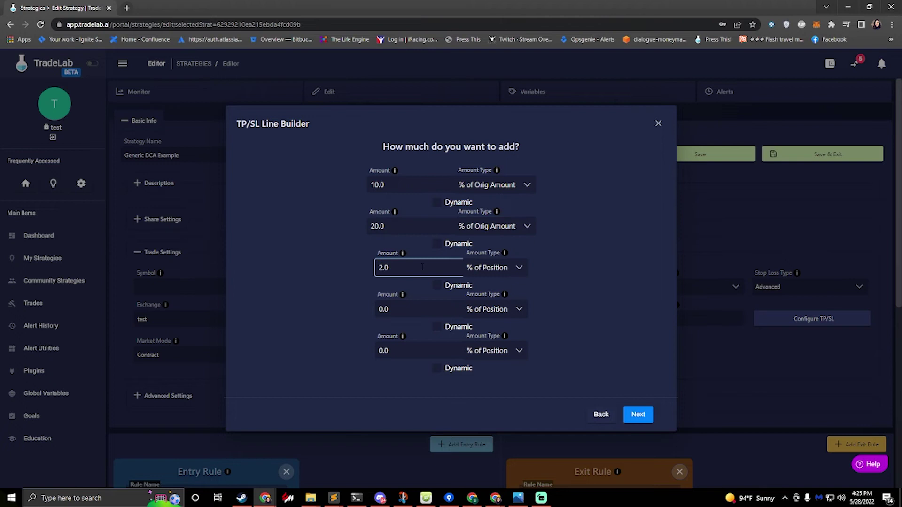
pyautogui.write('0')
pyautogui.click(492, 270)
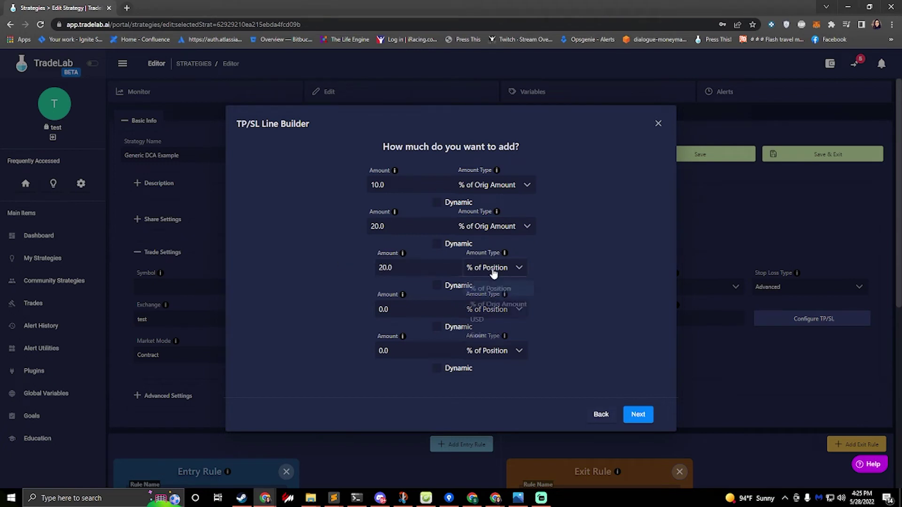
pyautogui.click(495, 304)
pyautogui.press('Tab')
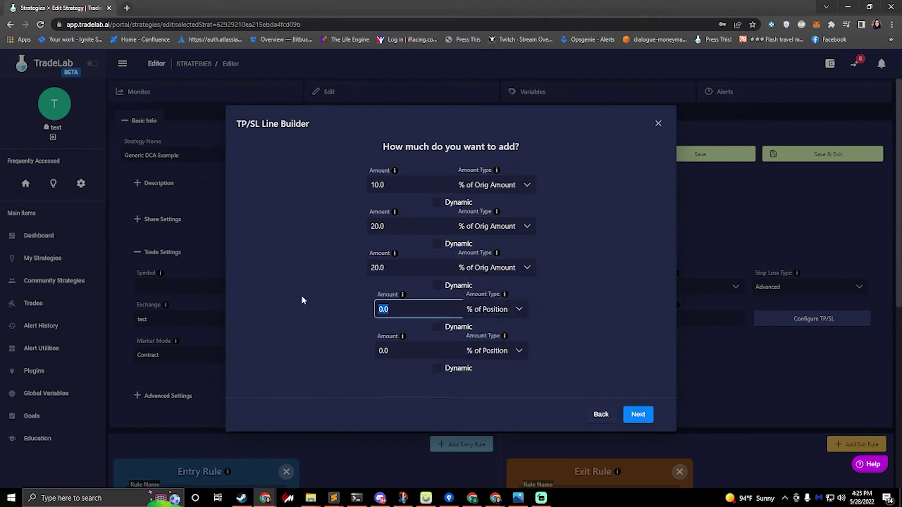
pyautogui.write('50')
pyautogui.click(489, 310)
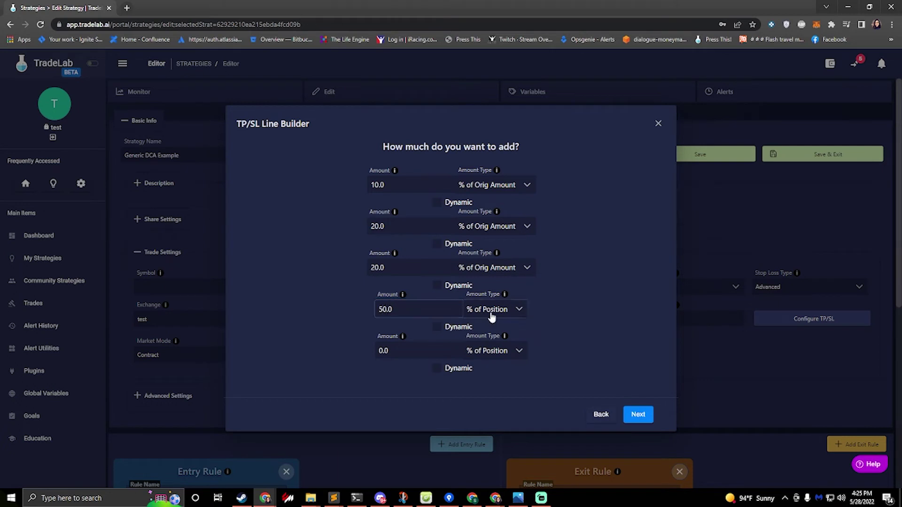
pyautogui.click(491, 350)
pyautogui.press('Tab')
pyautogui.write('50')
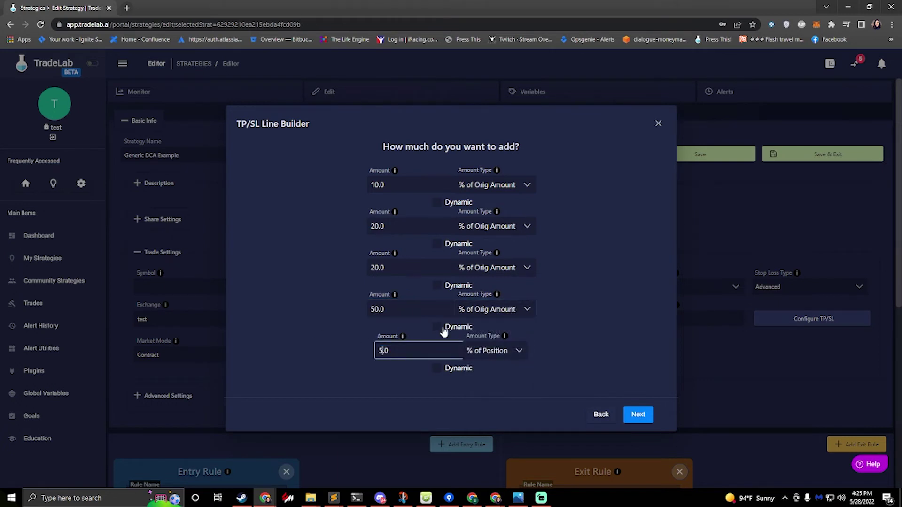
pyautogui.click(494, 351)
pyautogui.click(506, 390)
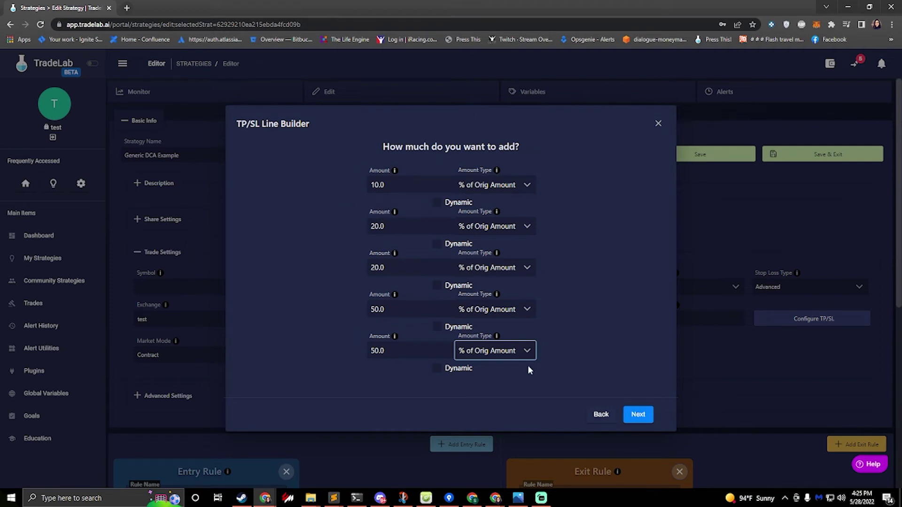
pyautogui.click(642, 412)
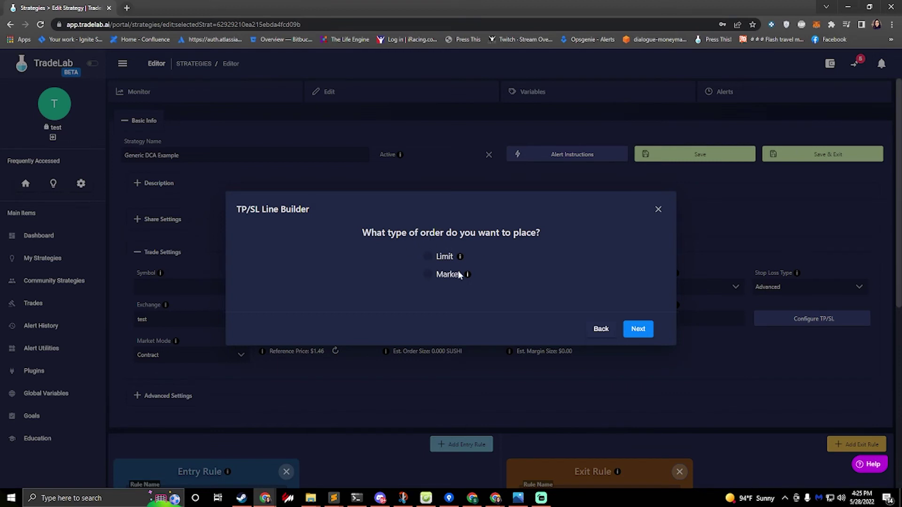
# Make the five lines limit orders named 'DCA Line Lvl2' and finish them
pyautogui.click(427, 256)
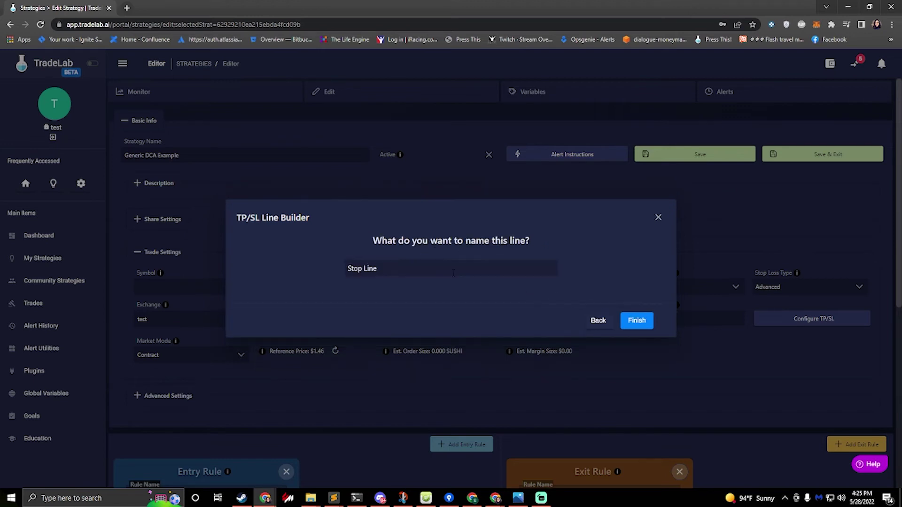
pyautogui.write('D')
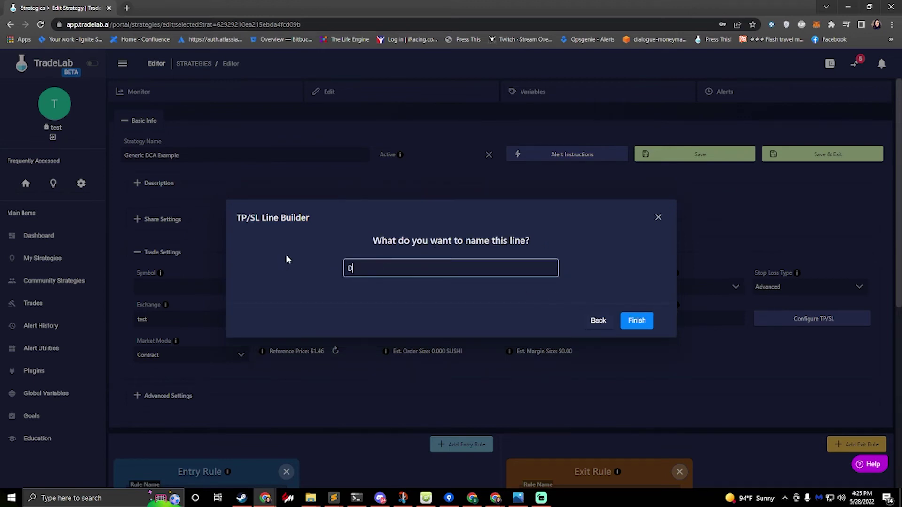
pyautogui.write('CA Line Leve')
pyautogui.press('BackSpace')
pyautogui.press('BackSpace')
pyautogui.press('BackSpace')
pyautogui.write('vl2')
pyautogui.click(637, 321)
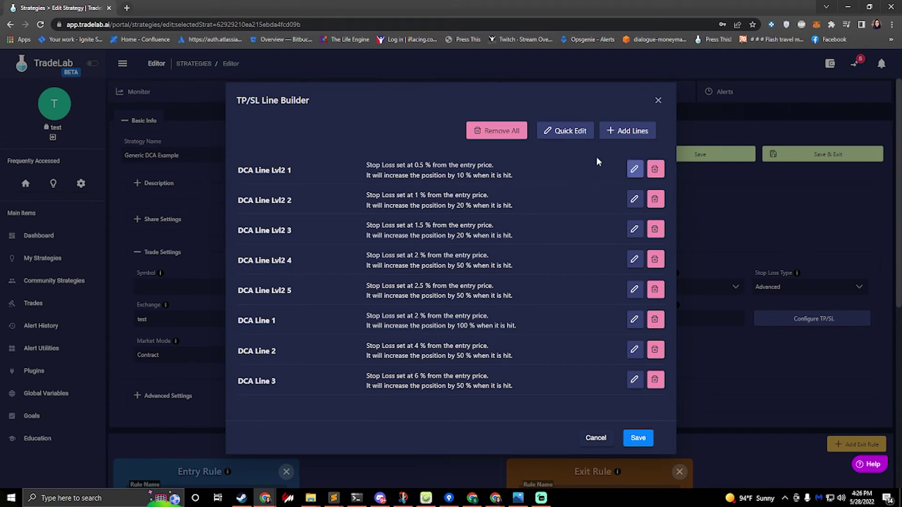
# Add three stop-loss lines offset from entry, each with its own offset and amount
pyautogui.click(618, 134)
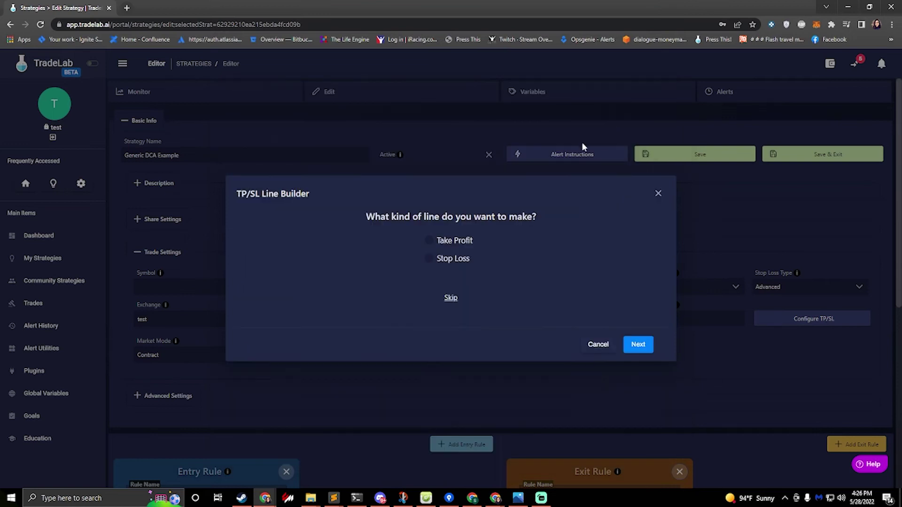
pyautogui.click(429, 259)
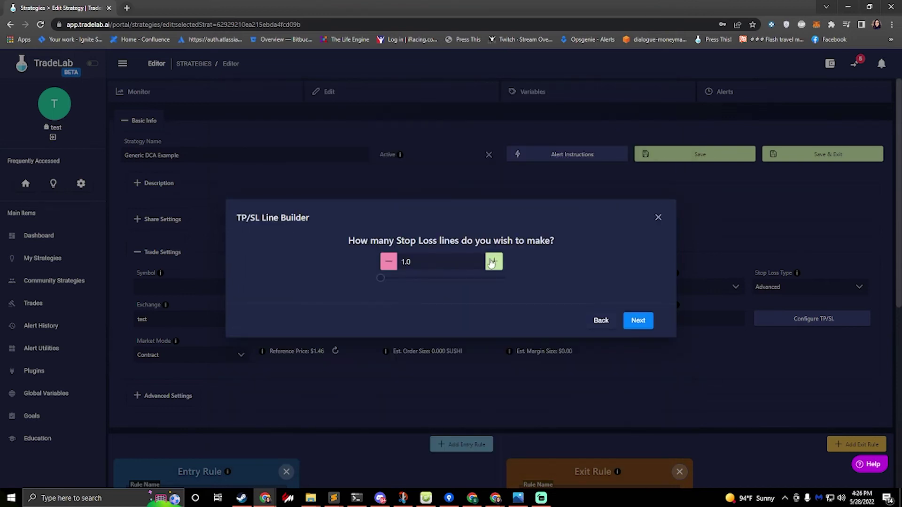
pyautogui.click(494, 263)
pyautogui.click(494, 262)
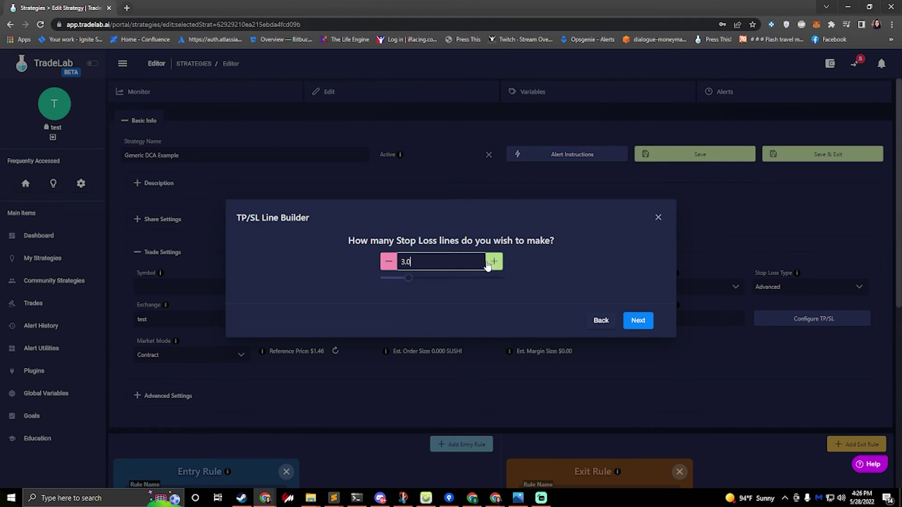
pyautogui.click(638, 322)
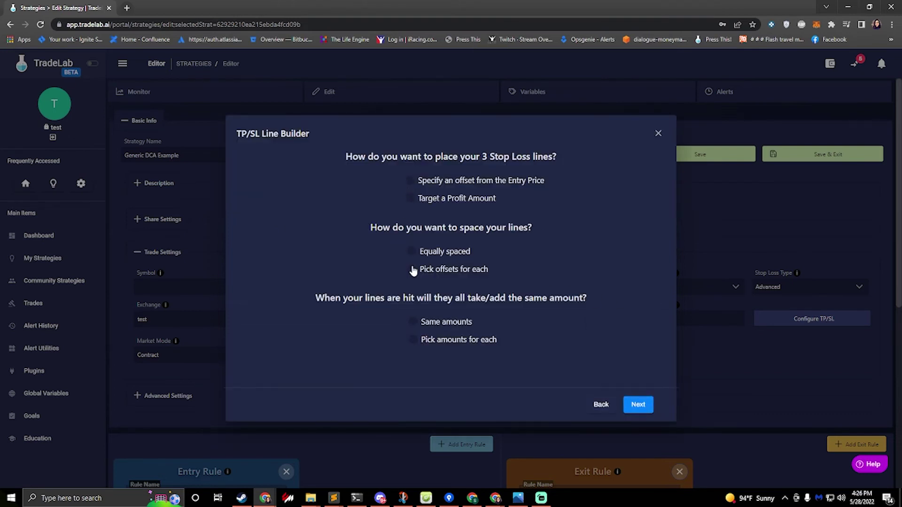
pyautogui.click(412, 269)
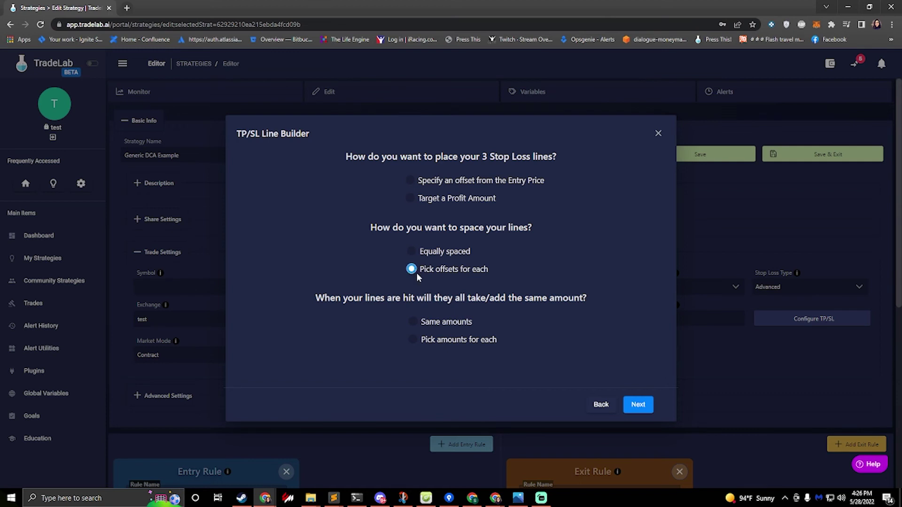
pyautogui.click(414, 340)
pyautogui.click(412, 181)
pyautogui.press('Return')
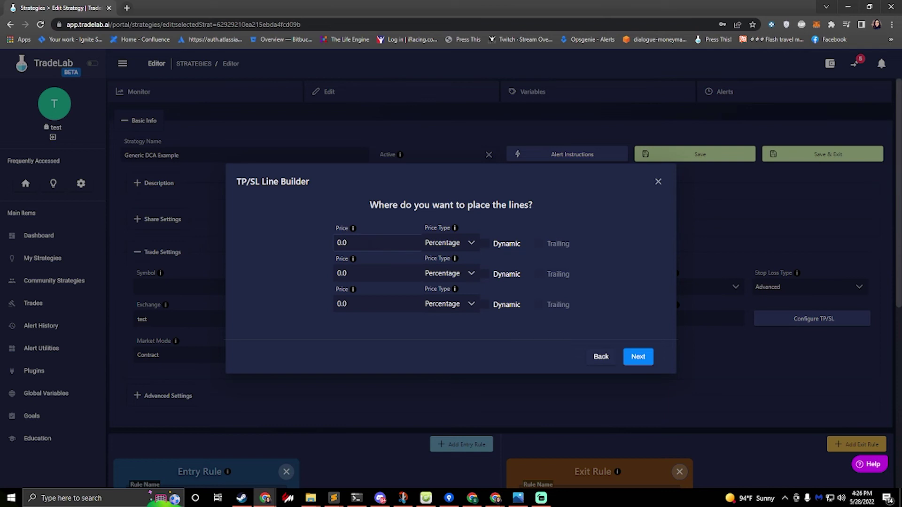
# Price the three lines at 12, 15 and 20, making the first USD Relative
pyautogui.press('Tab')
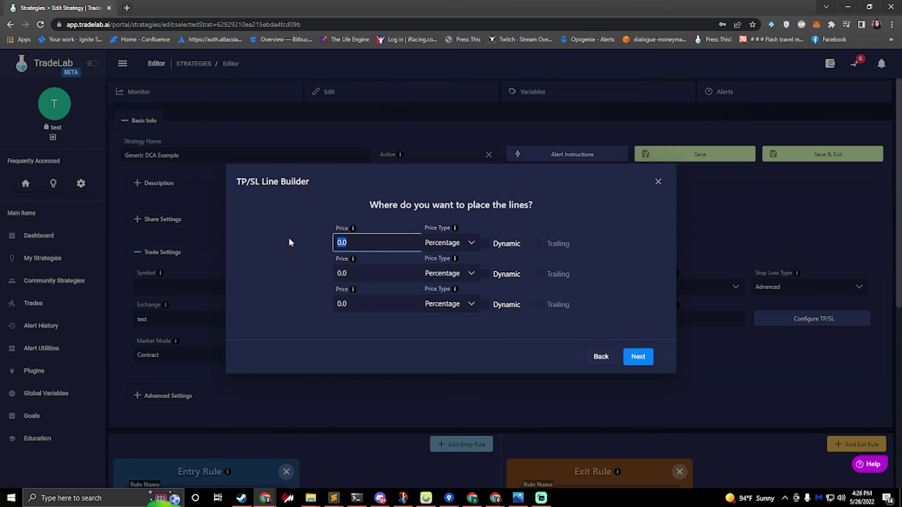
pyautogui.write('12')
pyautogui.press('Tab')
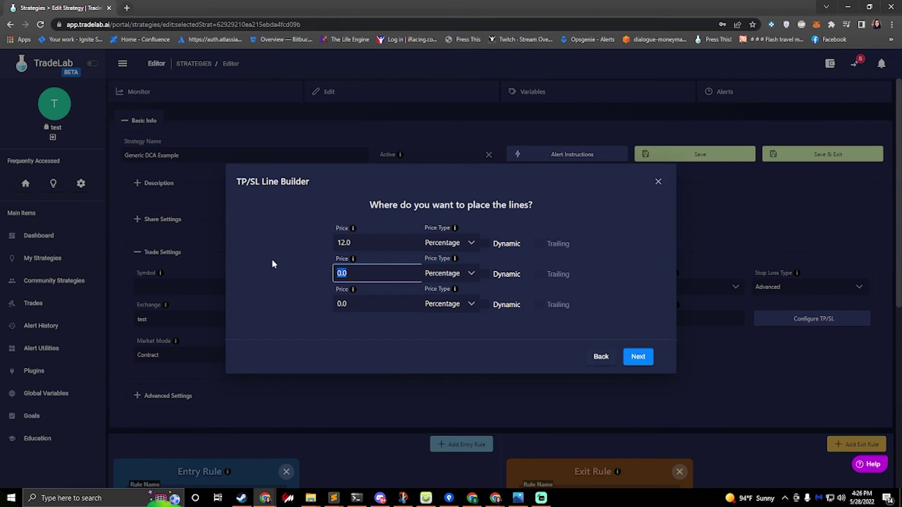
pyautogui.write('15')
pyautogui.press('Tab')
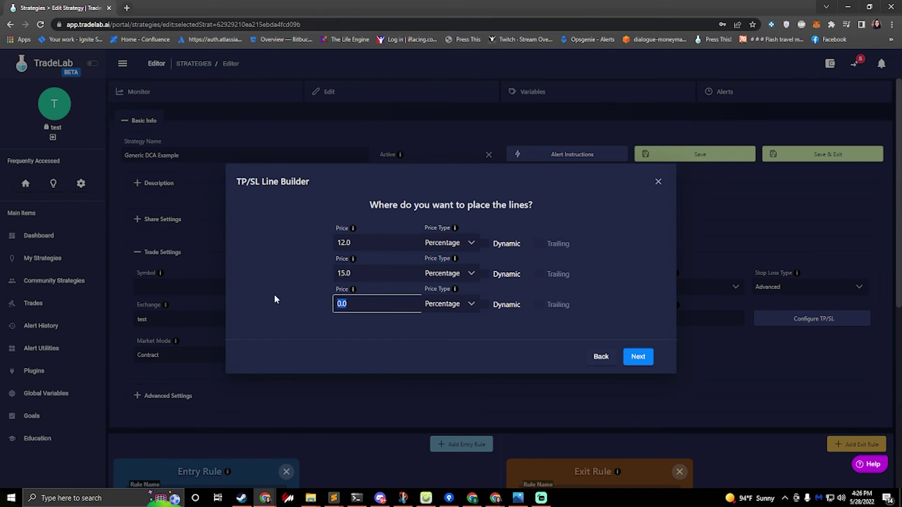
pyautogui.write('20')
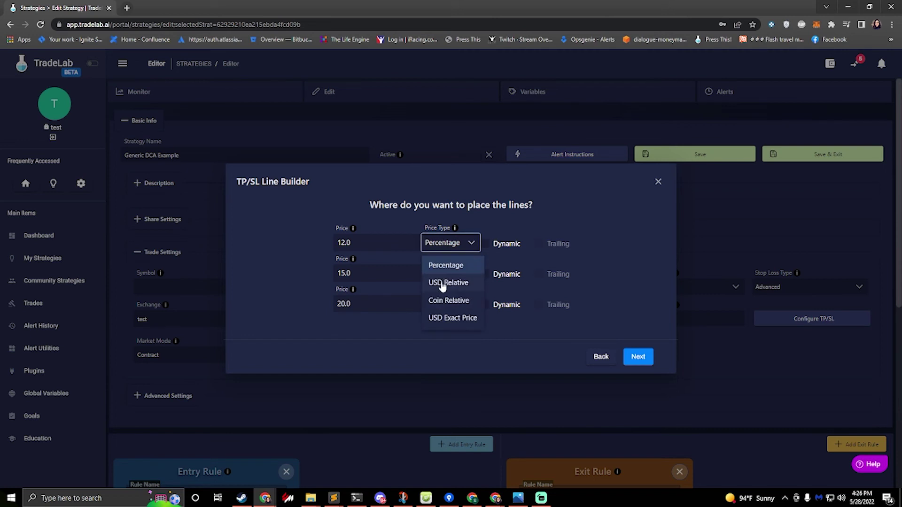
pyautogui.click(445, 280)
pyautogui.doubleClick(339, 242)
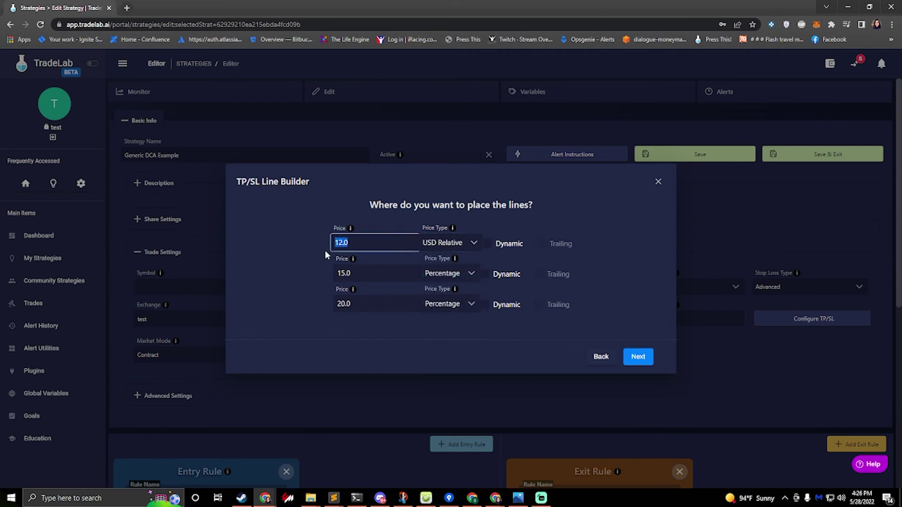
# Make the three lines add 5 % to the position each
pyautogui.click(636, 358)
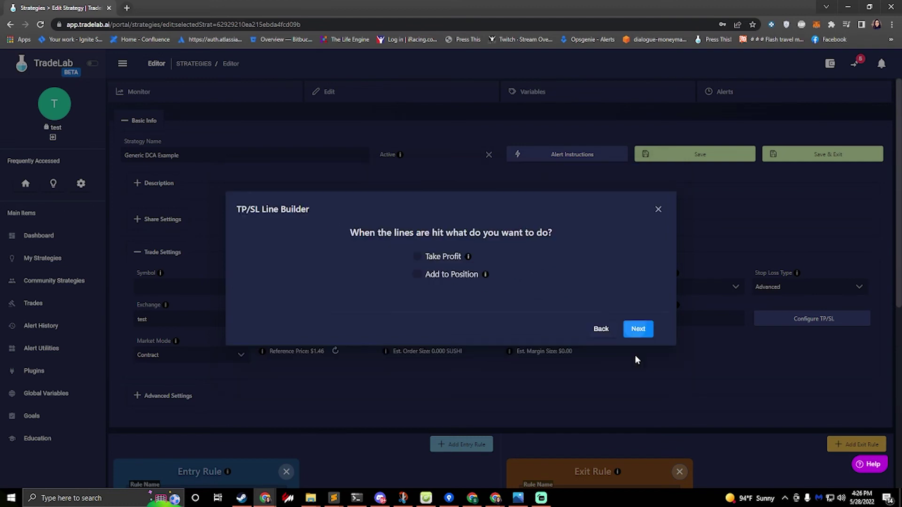
pyautogui.click(417, 274)
pyautogui.click(638, 329)
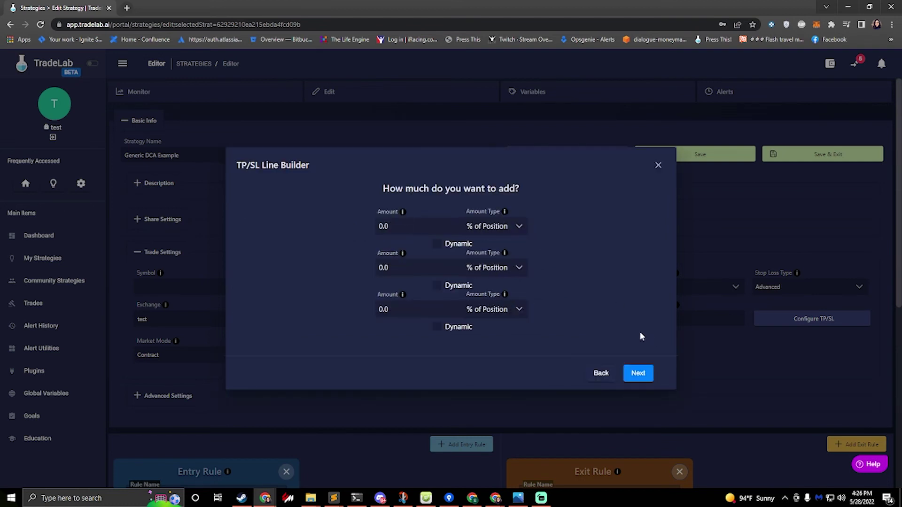
pyautogui.doubleClick(384, 226)
pyautogui.write('5')
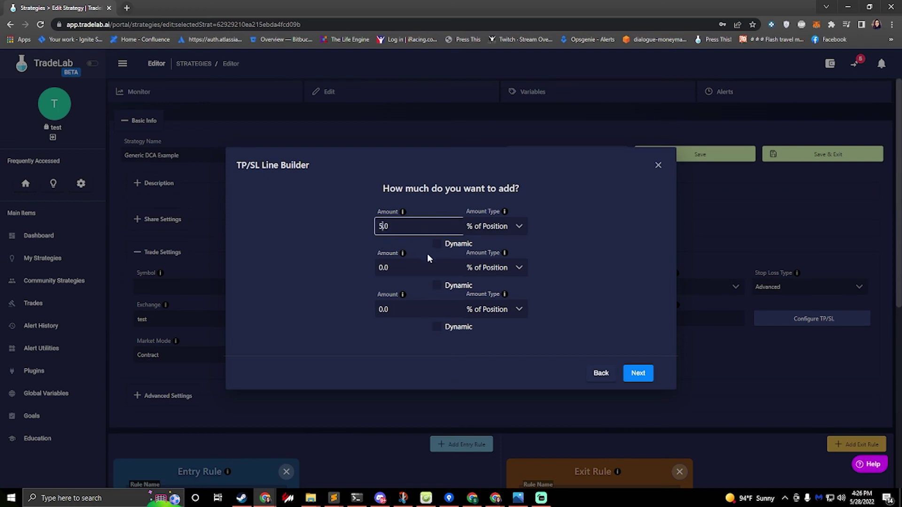
pyautogui.press('Tab')
pyautogui.press('Tab')
pyautogui.press('Tab')
pyautogui.write('5')
pyautogui.press('Tab')
pyautogui.press('Tab')
pyautogui.press('Tab')
pyautogui.write('5')
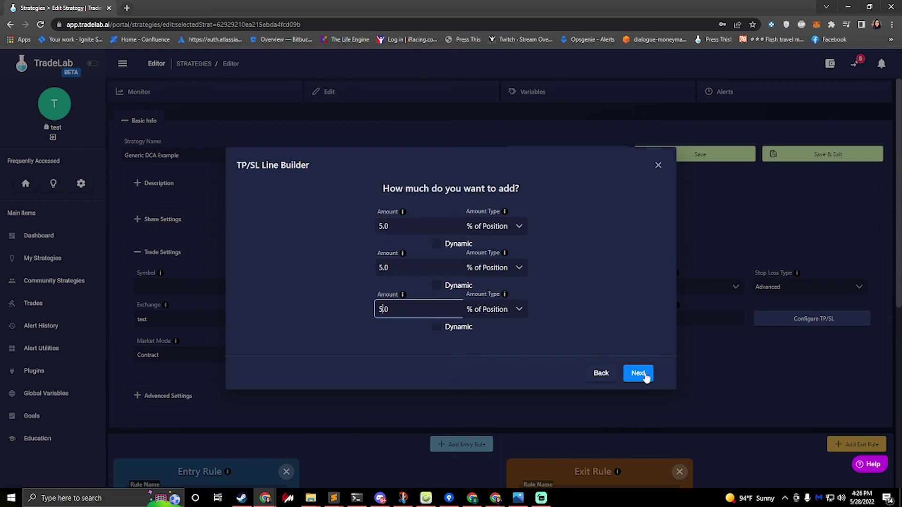
# Make them limit orders named 'DCA Lvl3' and finish, returning to the strategy editor
pyautogui.click(643, 374)
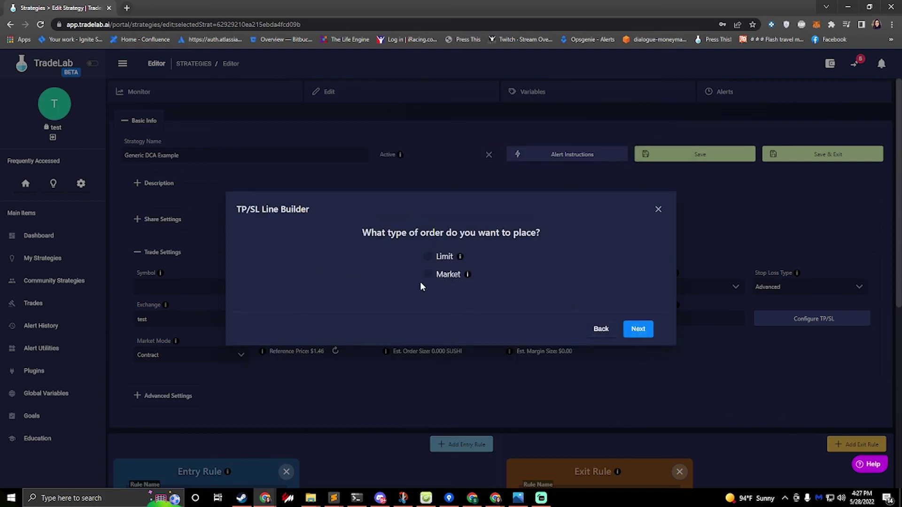
pyautogui.click(427, 257)
pyautogui.click(638, 329)
pyautogui.tripleClick(454, 277)
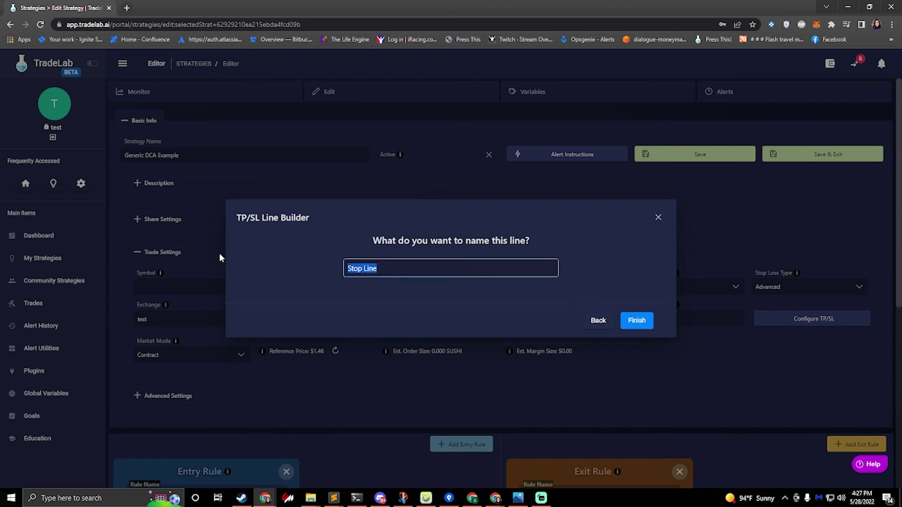
pyautogui.write('DCA Lvl3')
pyautogui.click(637, 320)
pyautogui.scroll(-2, 378, 228)
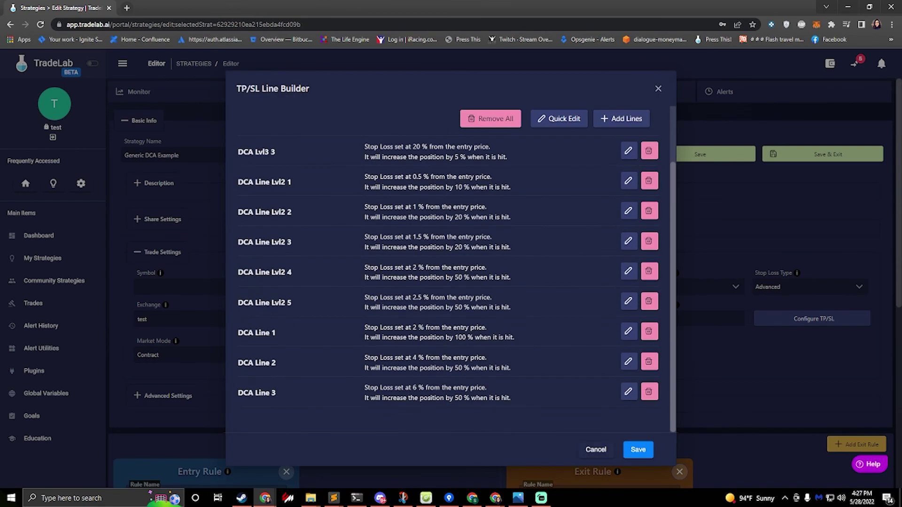
pyautogui.scroll(2, 379, 227)
pyautogui.scroll(-2, 421, 202)
# Save the stop-loss lines so the strategy uses an Advanced stop loss with Percentage take profit
pyautogui.click(639, 451)
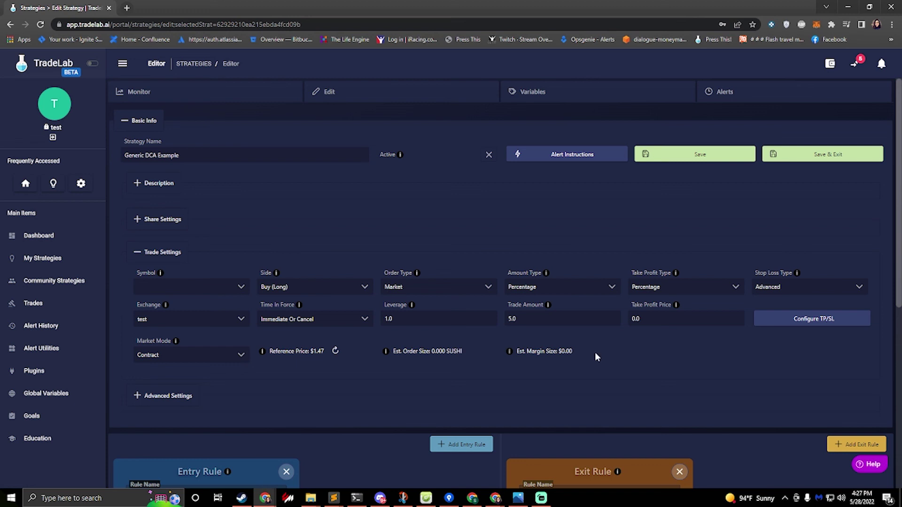
# Open the help panel and place the cursor in the 'Search for help' box
pyautogui.click(872, 465)
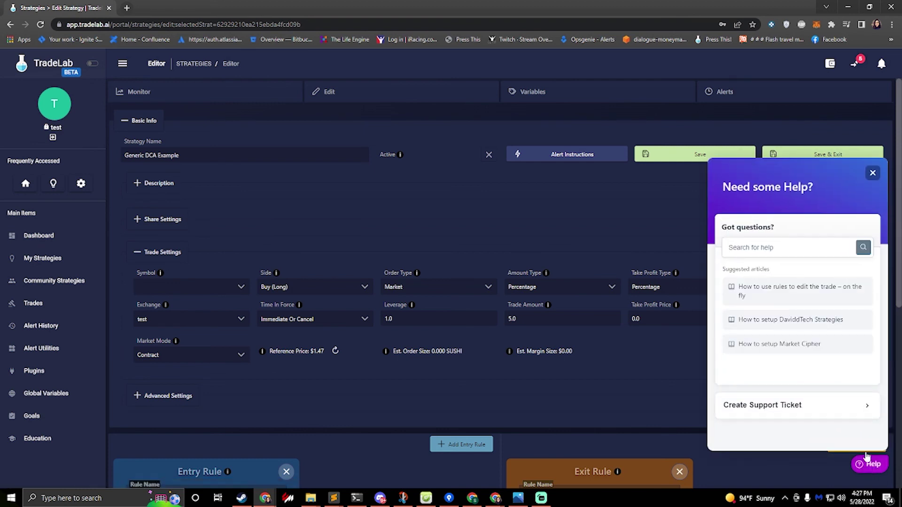
pyautogui.click(771, 248)
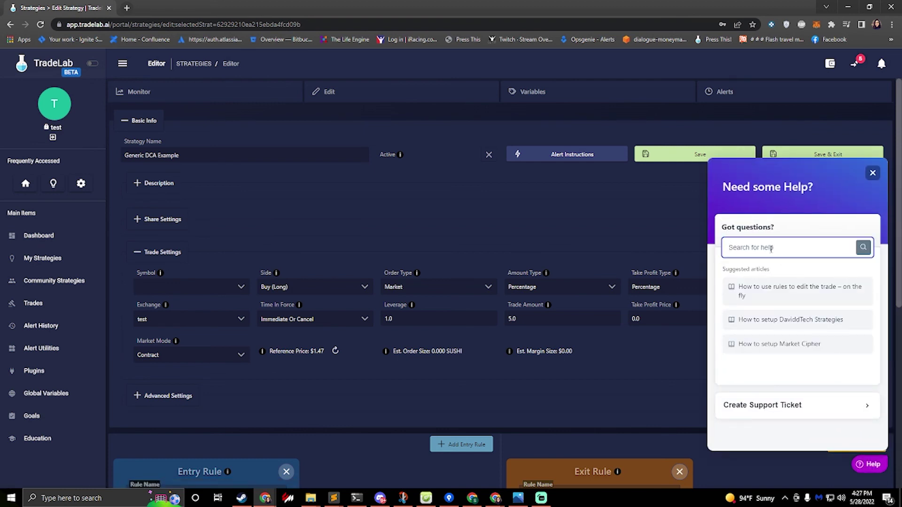